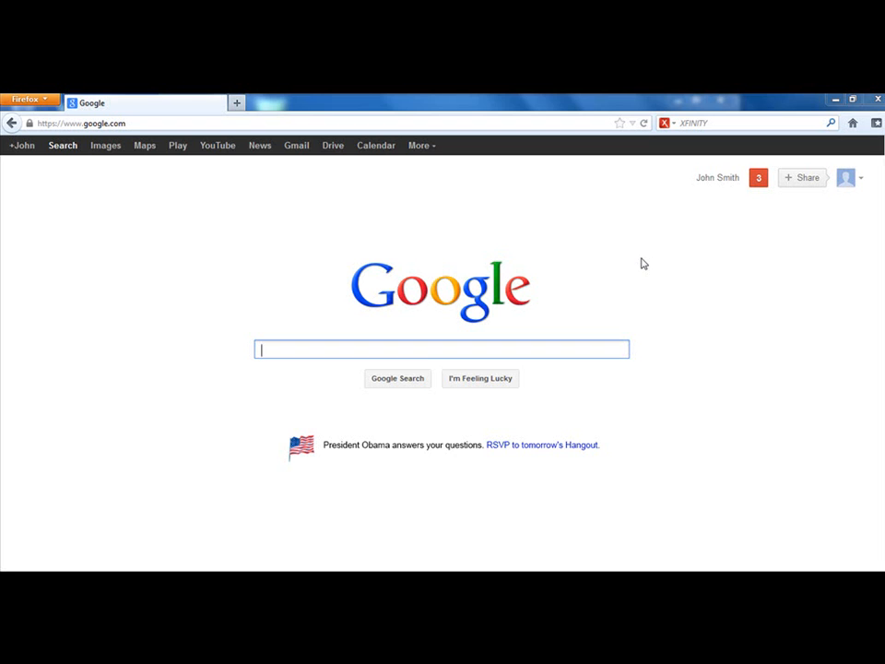
click(164, 124)
click(167, 123)
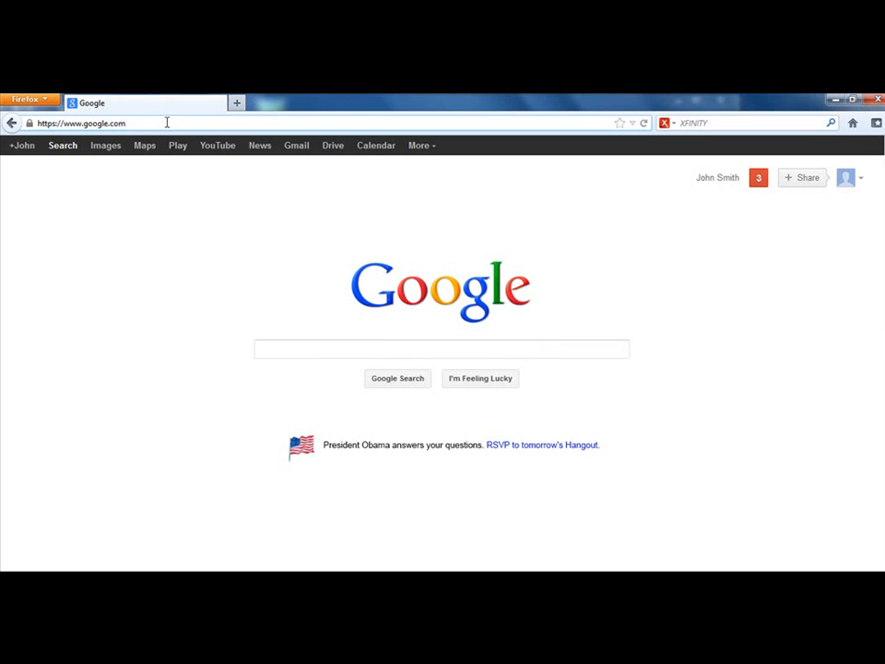
text(/)
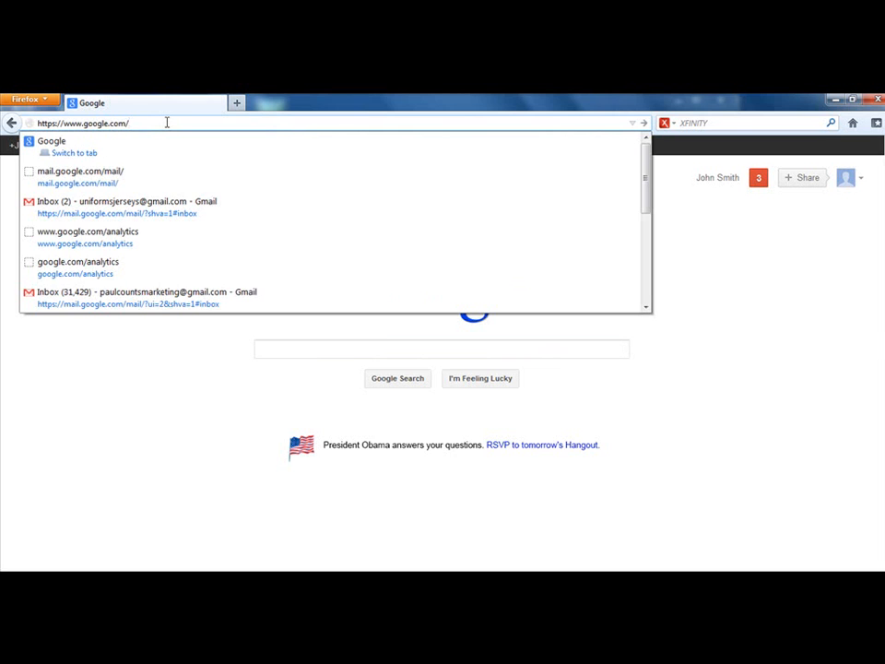
text(analytics)
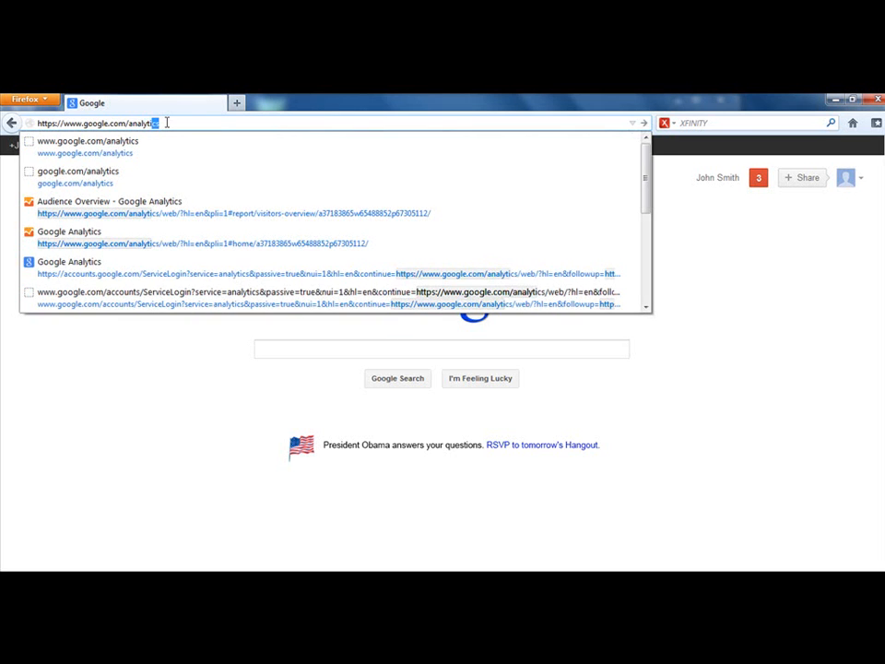
key(Return)
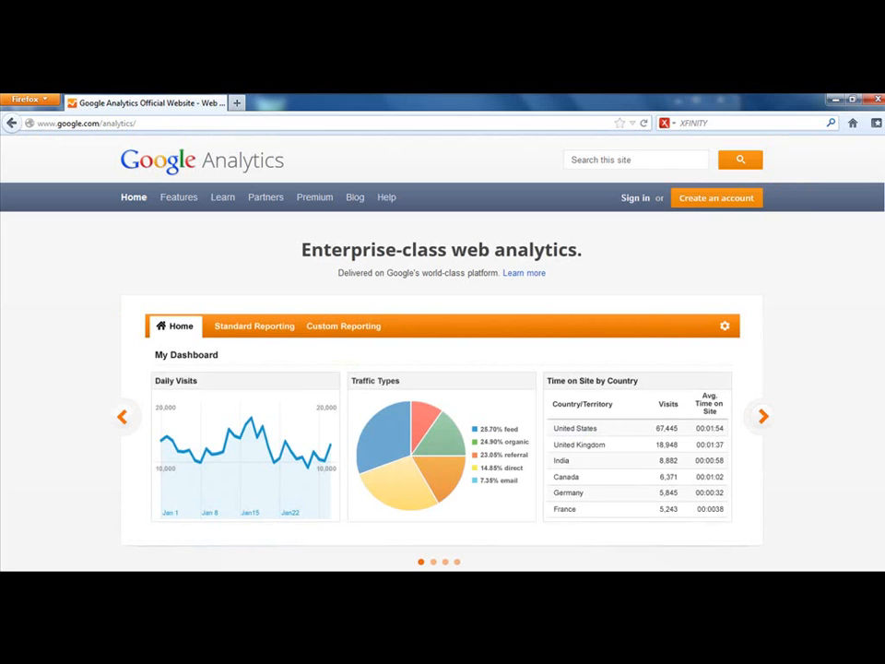
Step: Sign in to Google Analytics with the shown account, replacing the prefilled entry with the account password
click(631, 198)
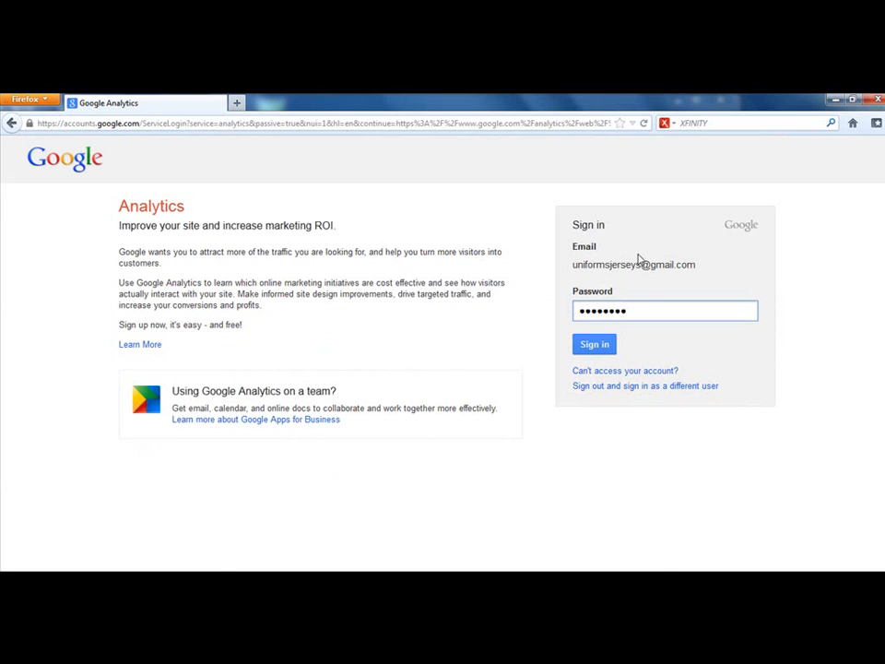
drag(646, 312, 502, 299)
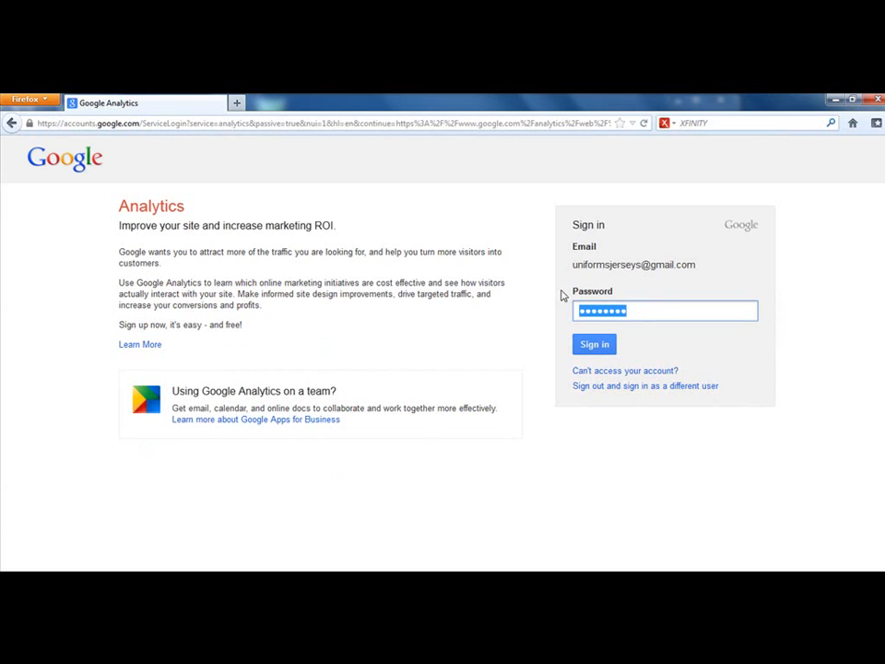
text(•••••••••)
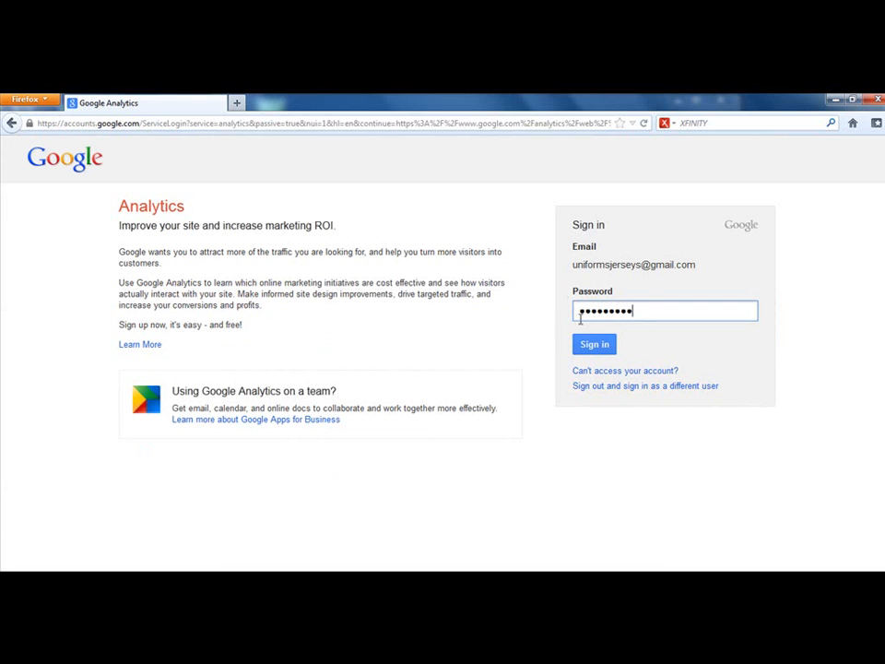
click(592, 345)
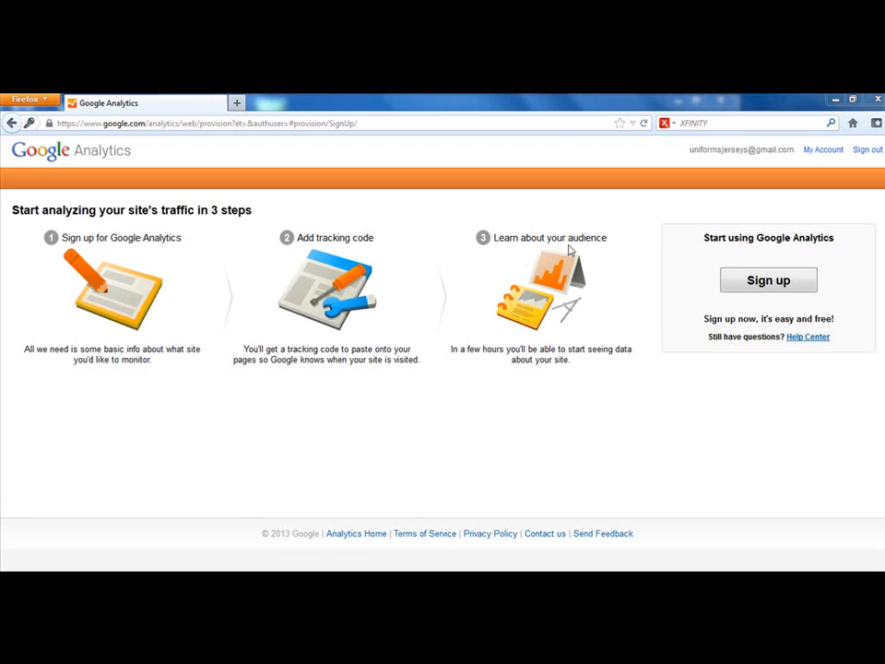
Step: Start the Google Analytics sign-up and set the website name to UniformsJerseys.com
click(764, 284)
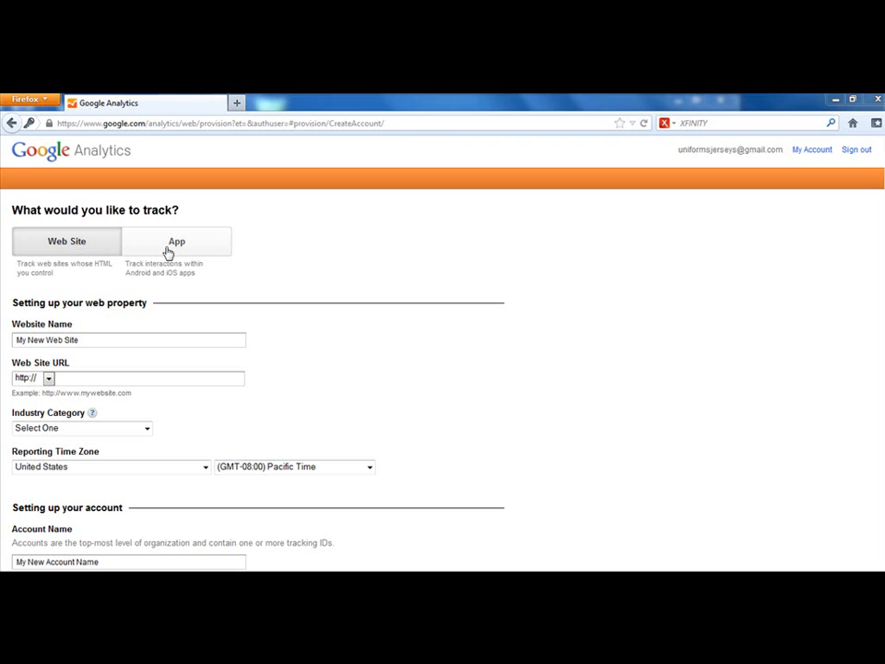
click(99, 341)
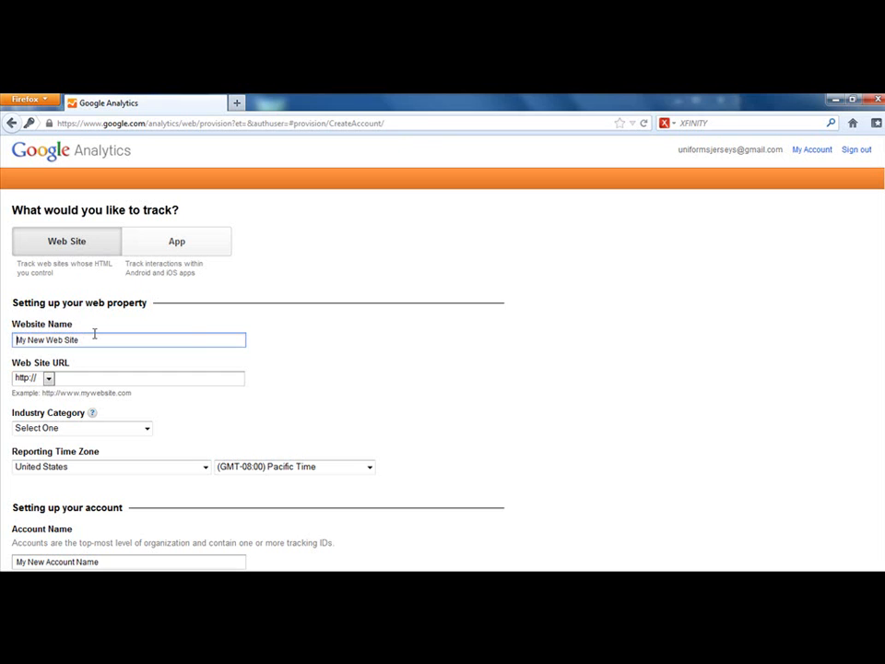
text(UniformsJerseys.com)
click(91, 377)
text(www)
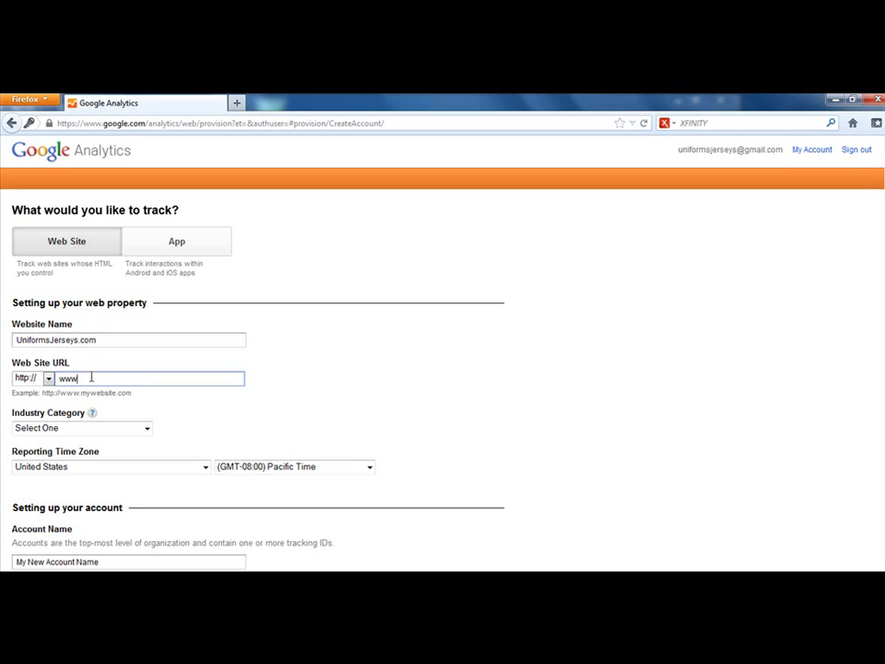
text(.uniformsjerseys.com)
click(143, 431)
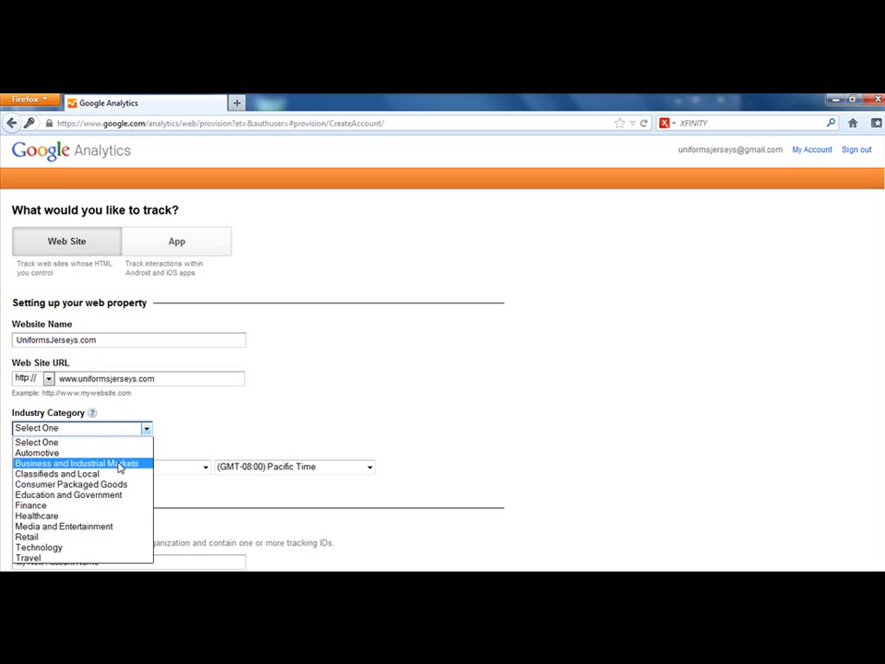
click(57, 540)
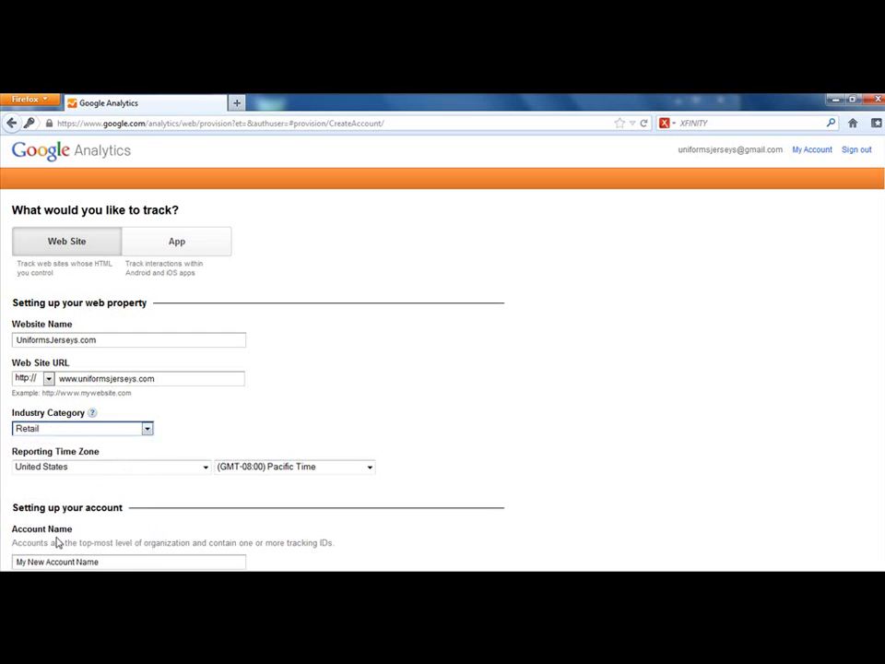
Step: Set the account name to UniformsJerseys.com in the account setup section
scroll(236, 443, down, 2)
scroll(236, 443, down, 1)
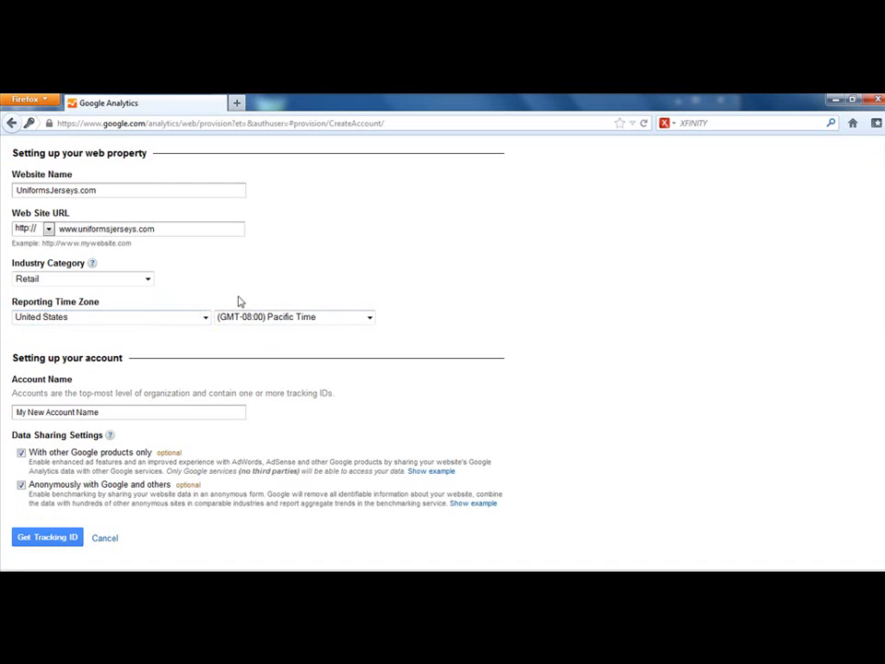
scroll(169, 327, down, 1)
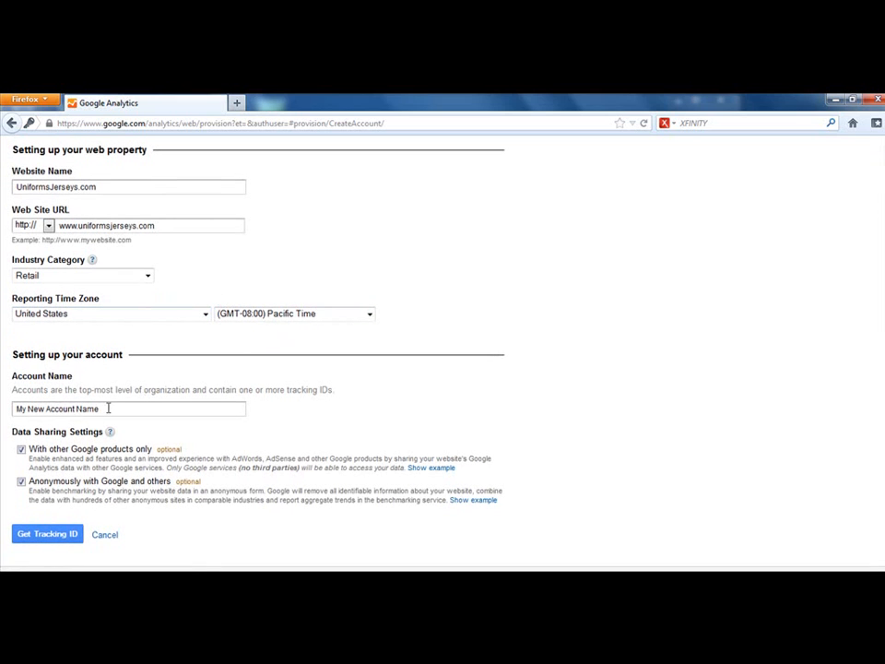
click(51, 403)
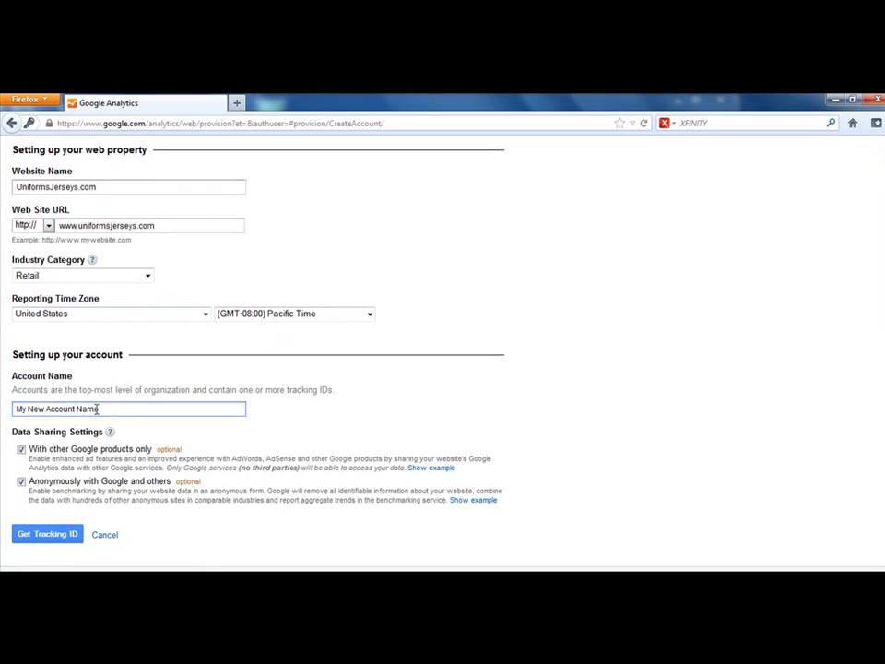
text(UniformsJerseys.com)
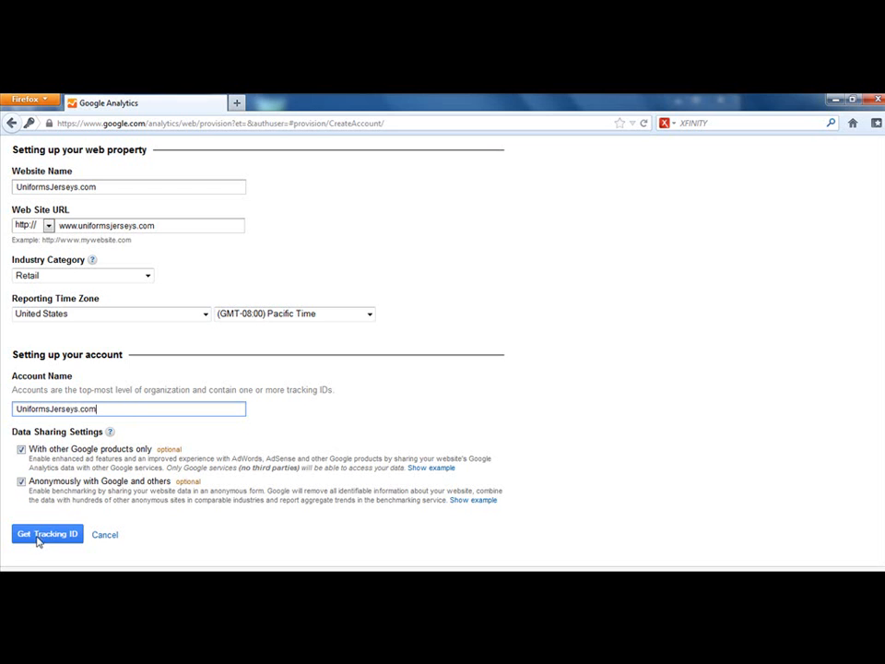
Step: Request the tracking ID and accept the Google Analytics terms of service for the United States
scroll(217, 474, up, 3)
scroll(212, 451, down, 3)
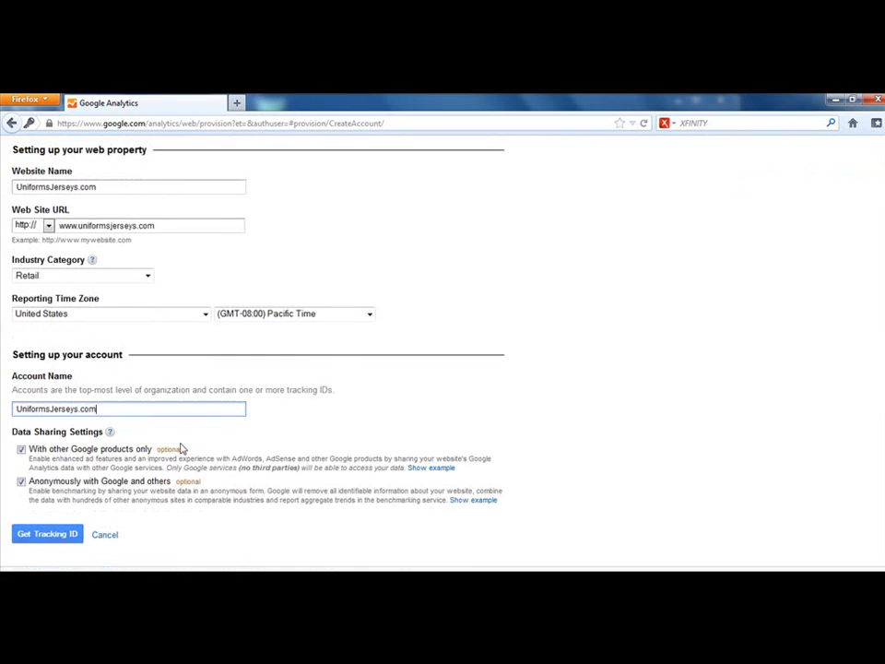
click(69, 530)
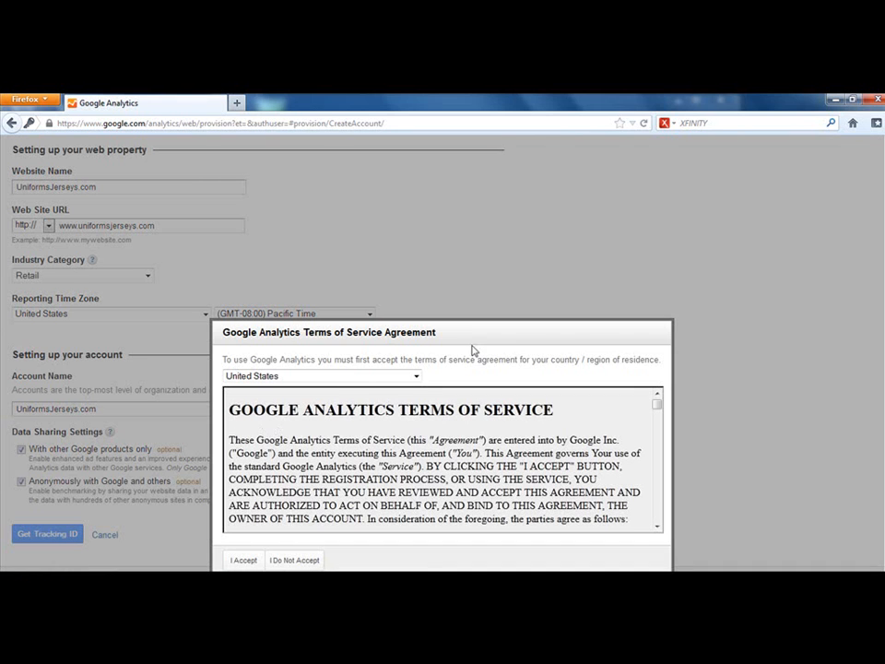
drag(657, 406, 656, 530)
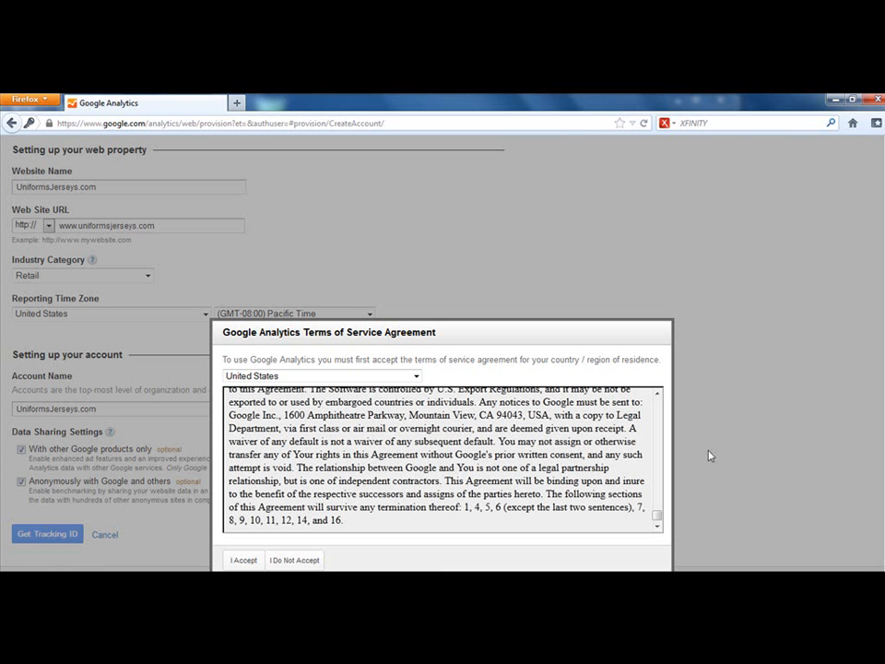
click(237, 561)
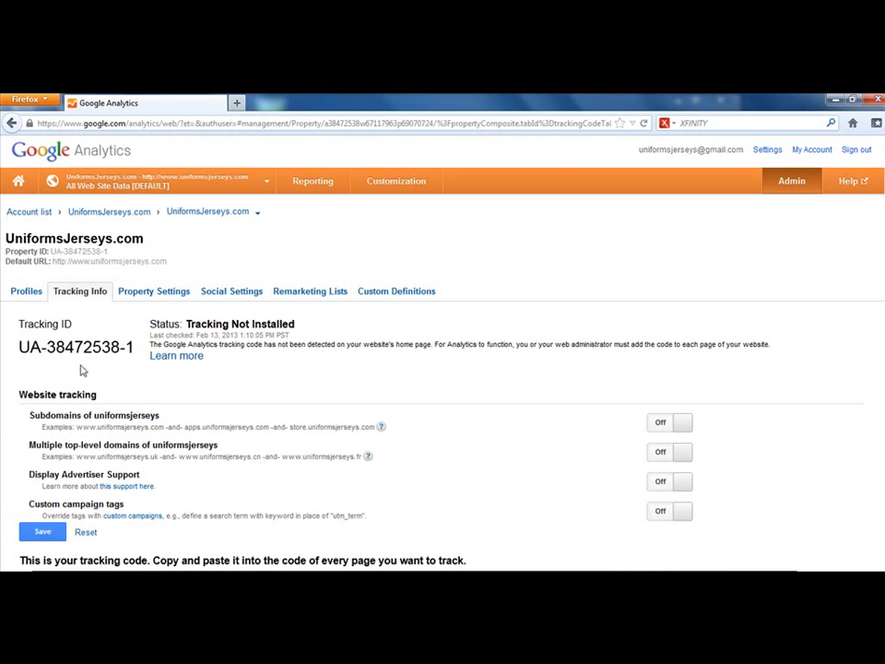
Step: Try the tracking options for subdomains and multiple top-level domains of uniformsjerseys, and switch both off again
scroll(88, 314, down, 3)
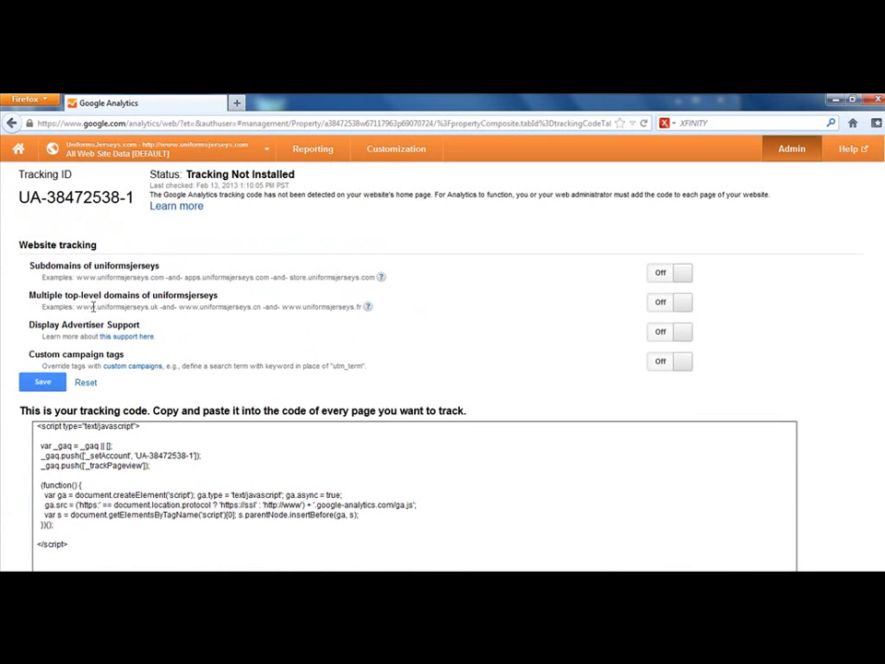
scroll(235, 217, up, 3)
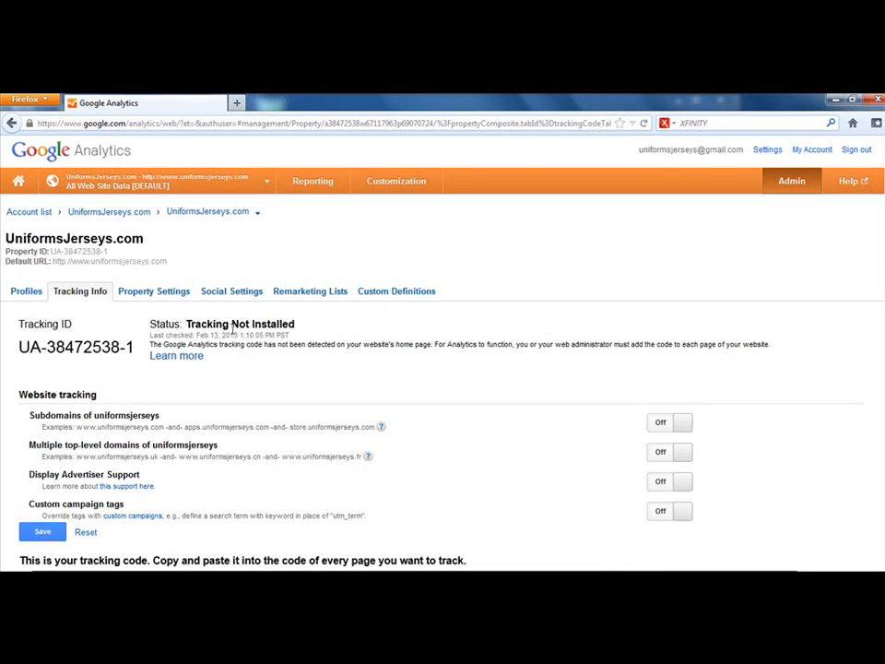
scroll(223, 339, down, 4)
scroll(223, 339, up, 4)
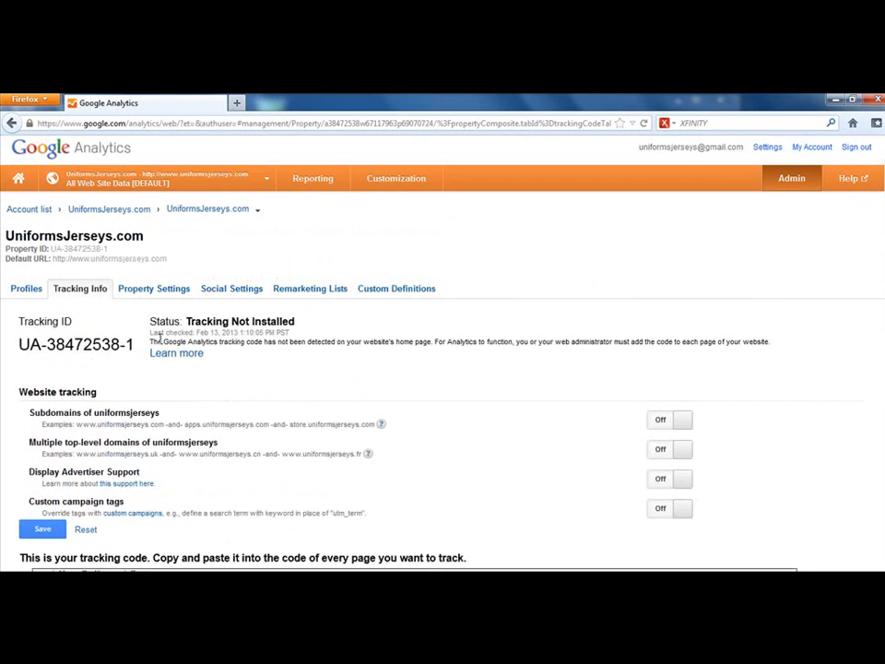
scroll(136, 373, down, 3)
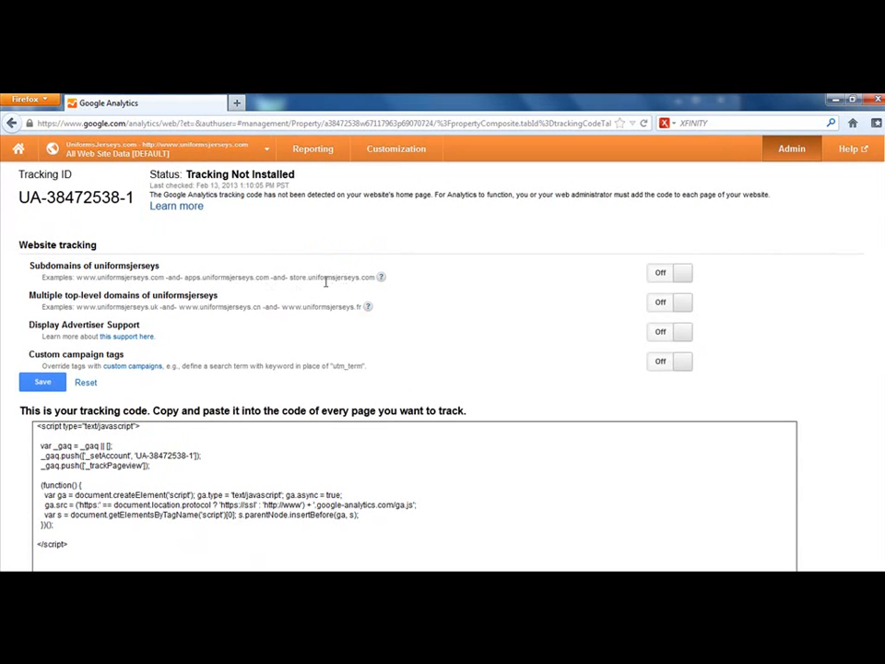
click(671, 274)
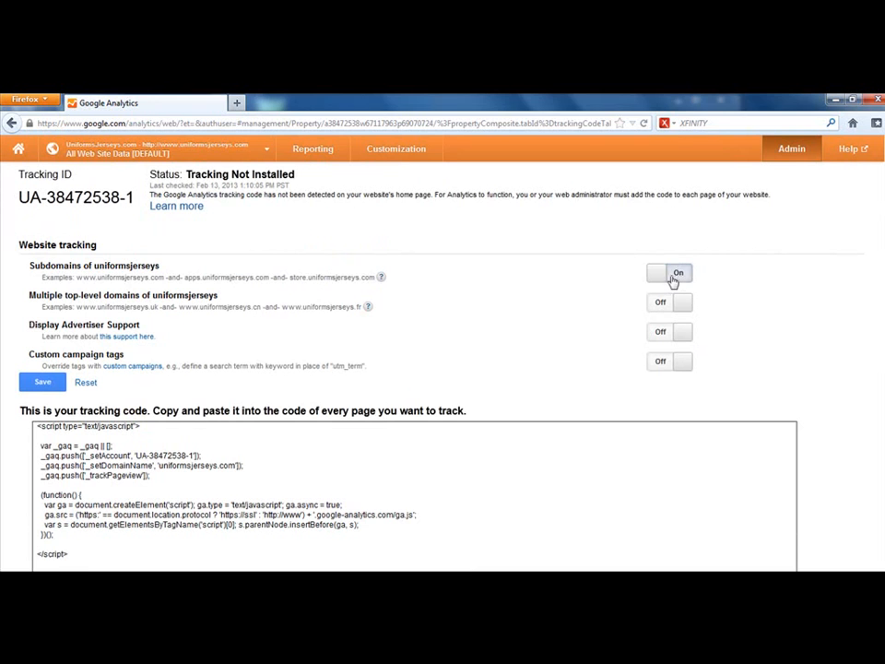
click(672, 277)
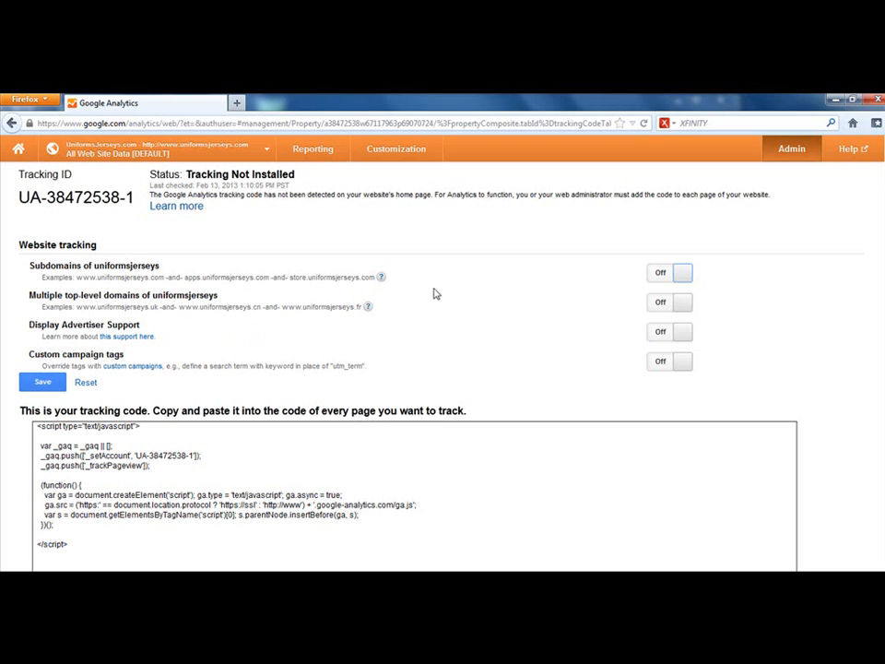
click(681, 302)
click(667, 305)
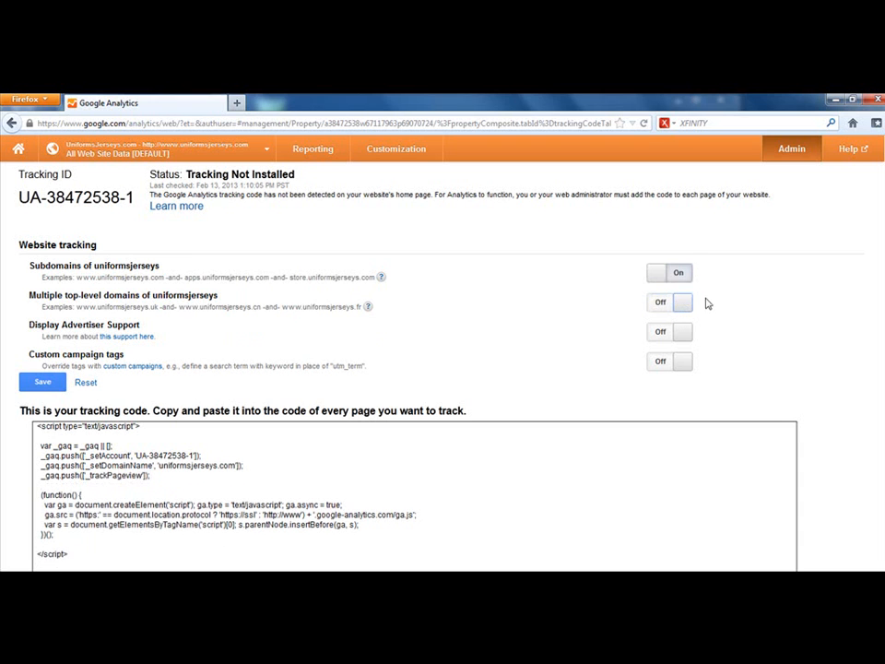
click(657, 274)
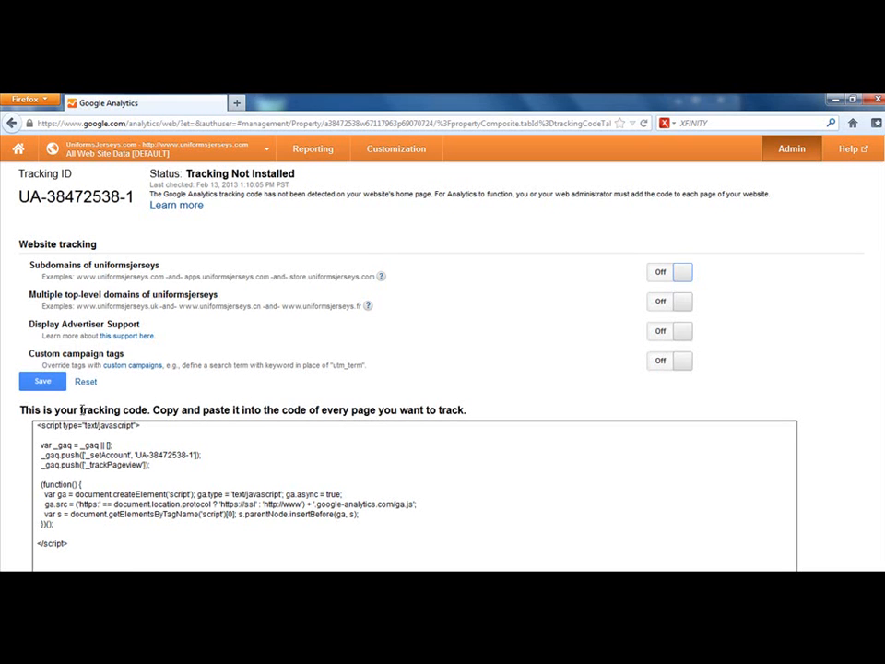
Step: Save the website tracking settings for the UniformsJerseys.com property
scroll(50, 313, down, 3)
scroll(62, 249, up, 3)
click(44, 383)
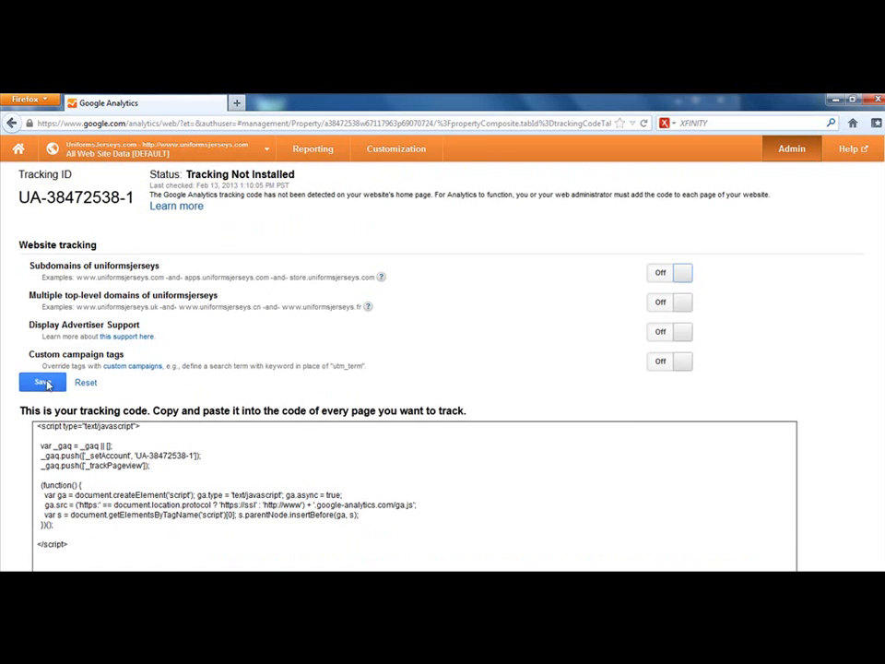
Step: Select the complete tracking code script for the property and copy it to the clipboard
scroll(236, 400, down, 3)
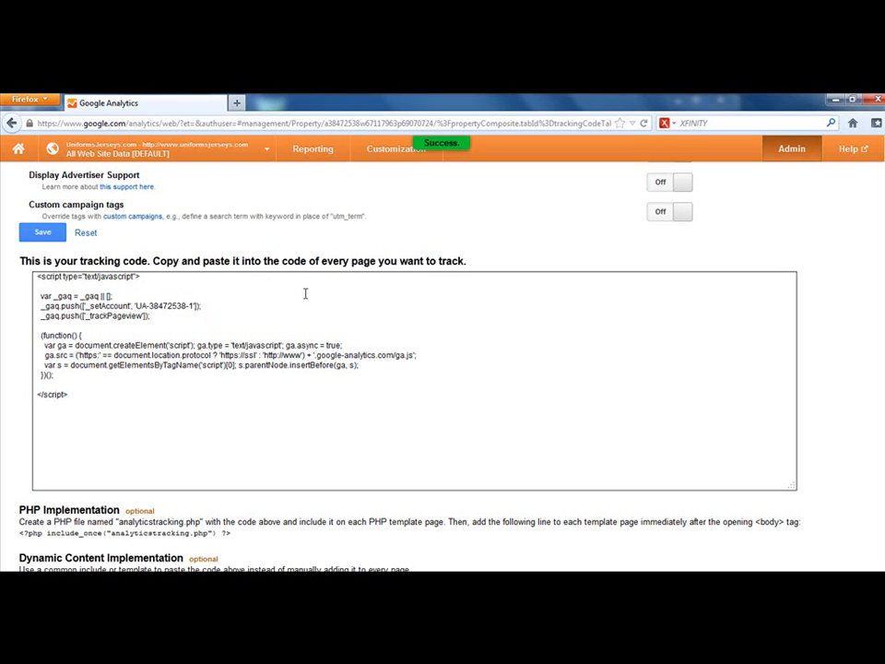
drag(73, 398, 37, 276)
click(89, 407)
key(ctrl+a)
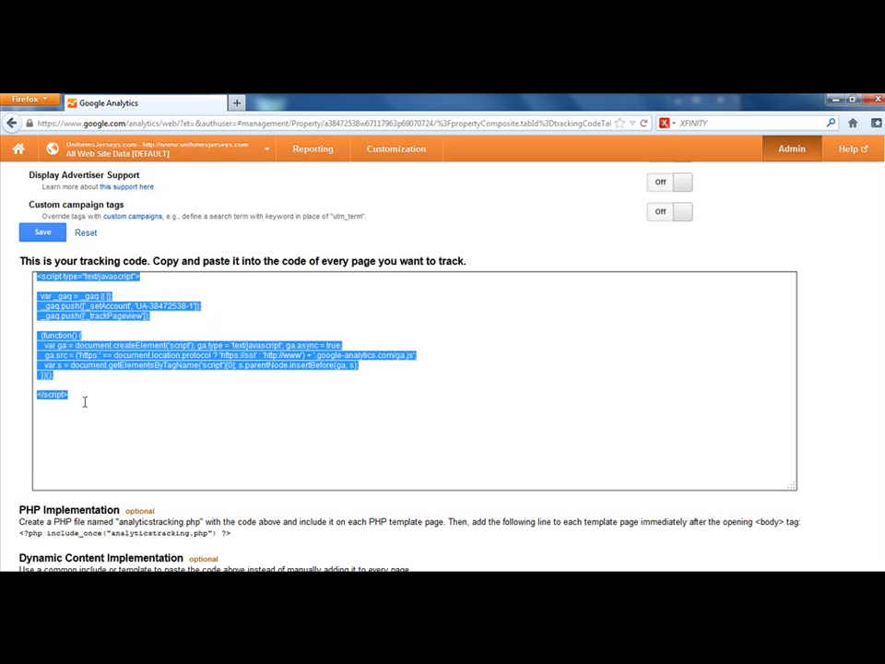
right_click(75, 350)
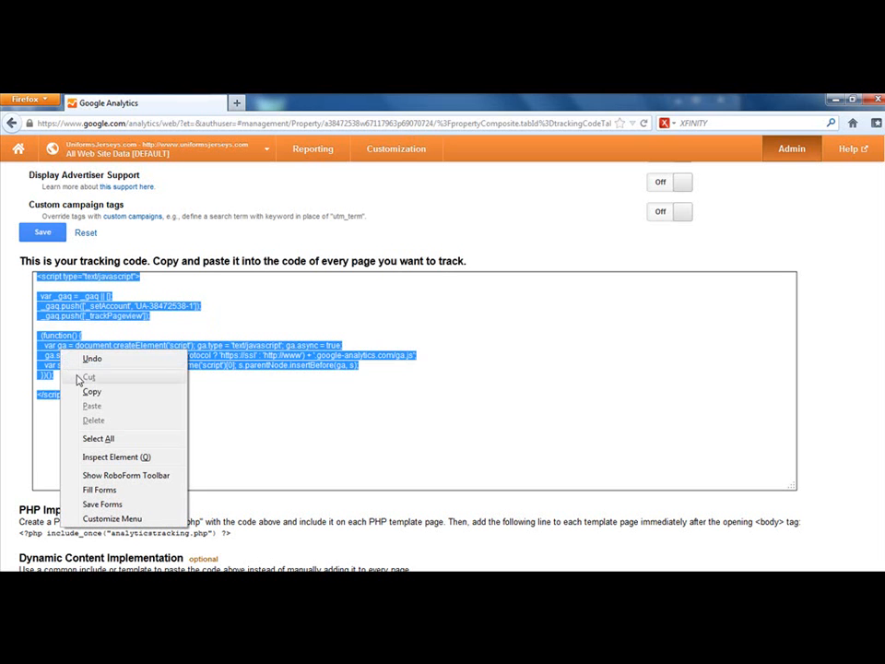
click(86, 390)
right_click(78, 366)
click(109, 402)
scroll(157, 392, down, 2)
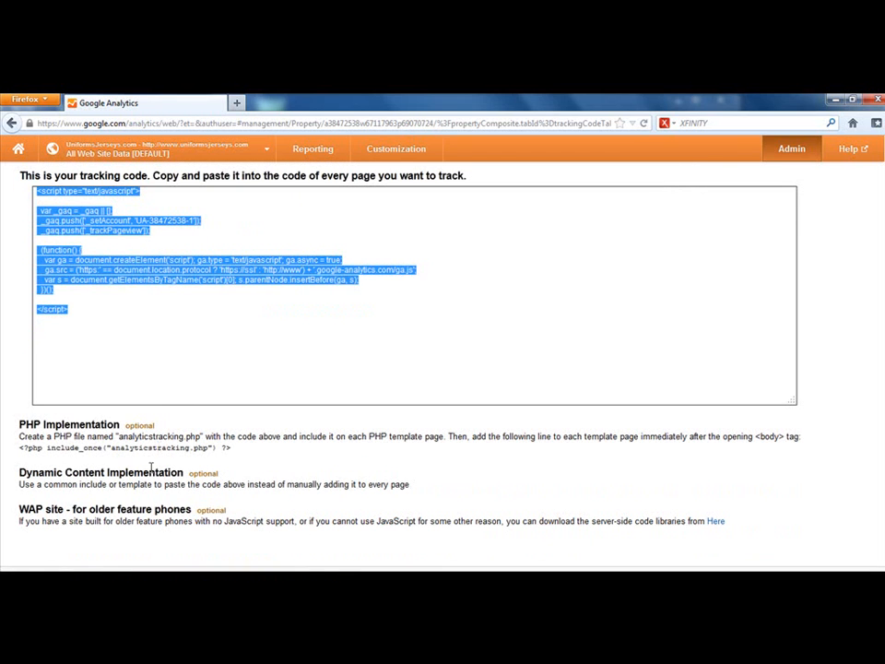
scroll(230, 311, up, 5)
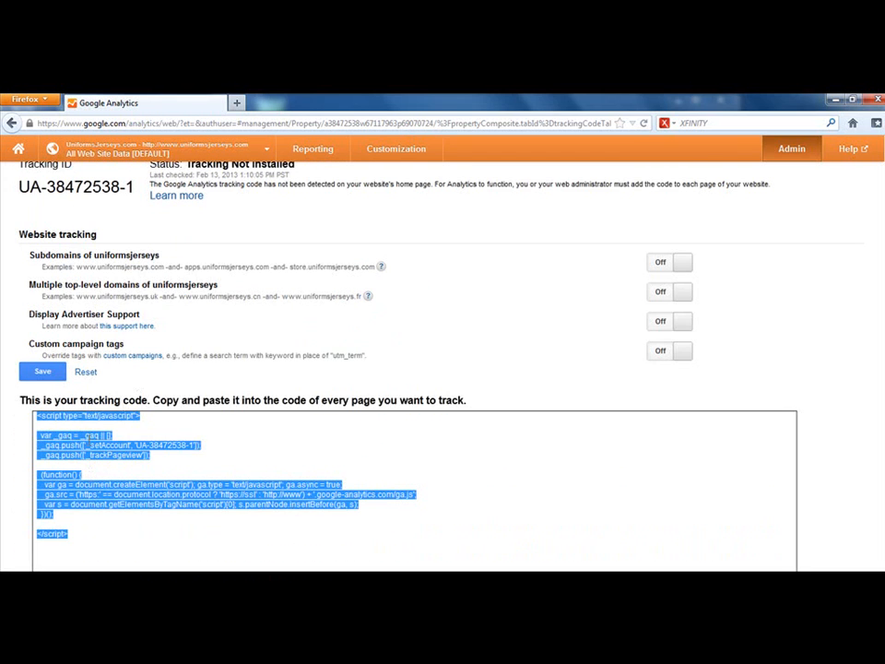
Step: Copy the selected tracking code again, minimize the browser, and launch the KompoZer web page editor, dismissing its startup tips
right_click(89, 433)
click(120, 302)
click(19, 583)
click(18, 582)
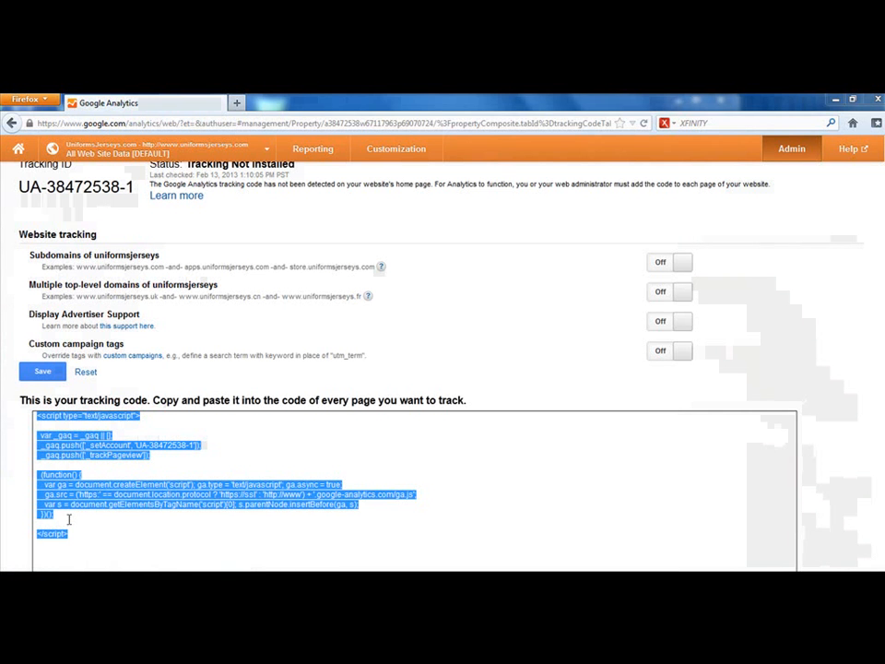
click(834, 99)
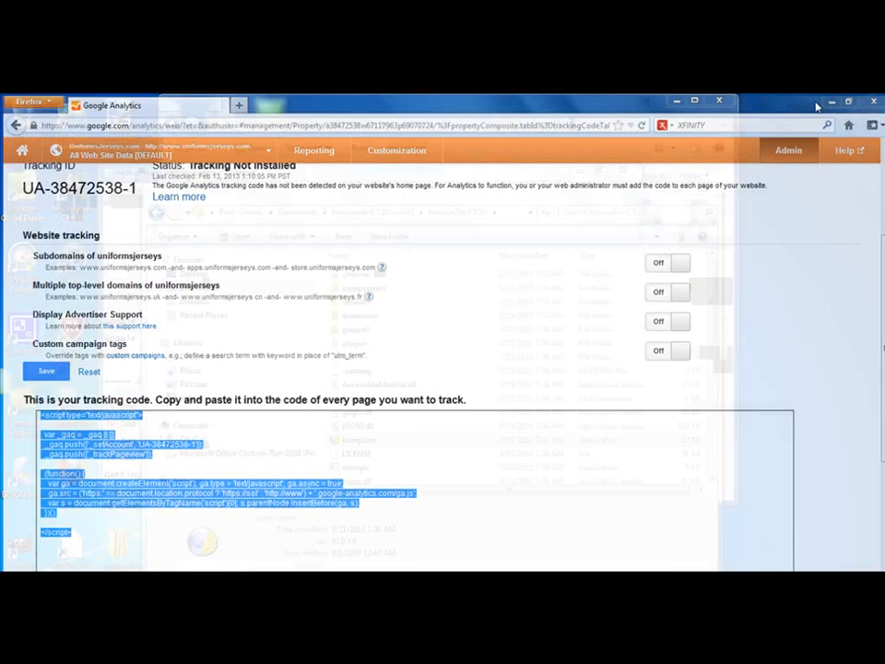
double_click(333, 441)
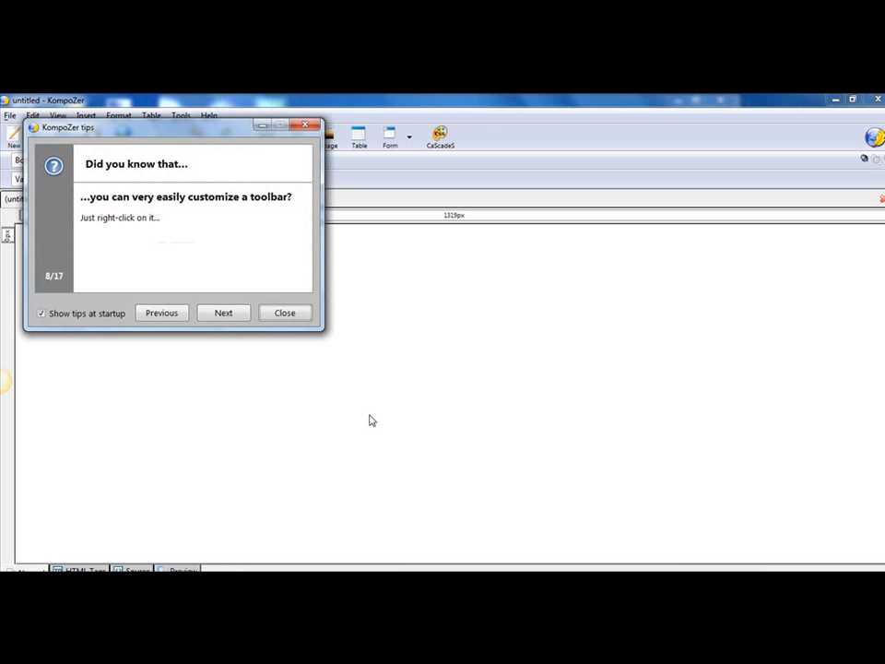
click(277, 316)
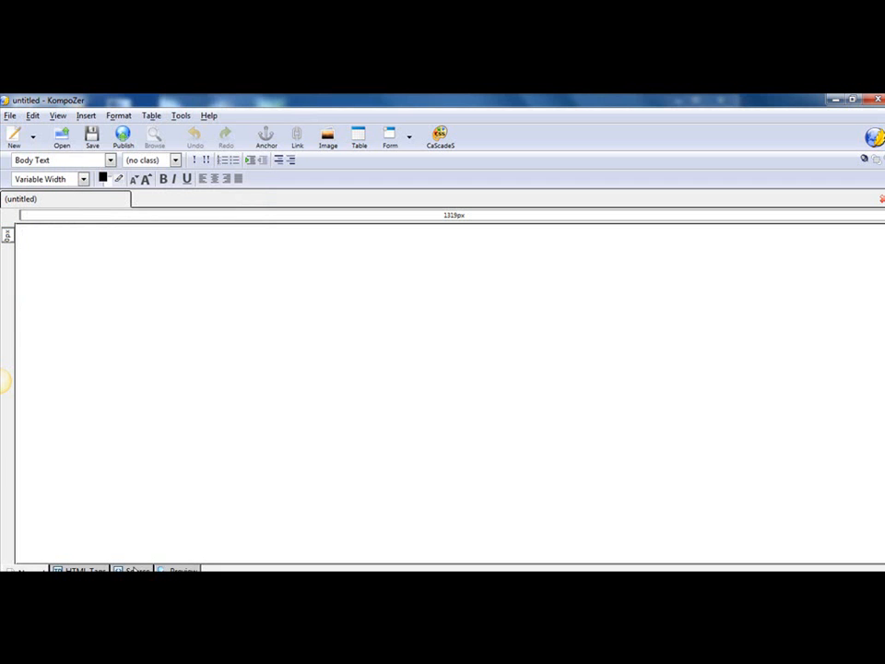
Step: Paste the tracking code into the untitled page's HTML source on a new line before the closing body tag, and return to the normal view
click(134, 569)
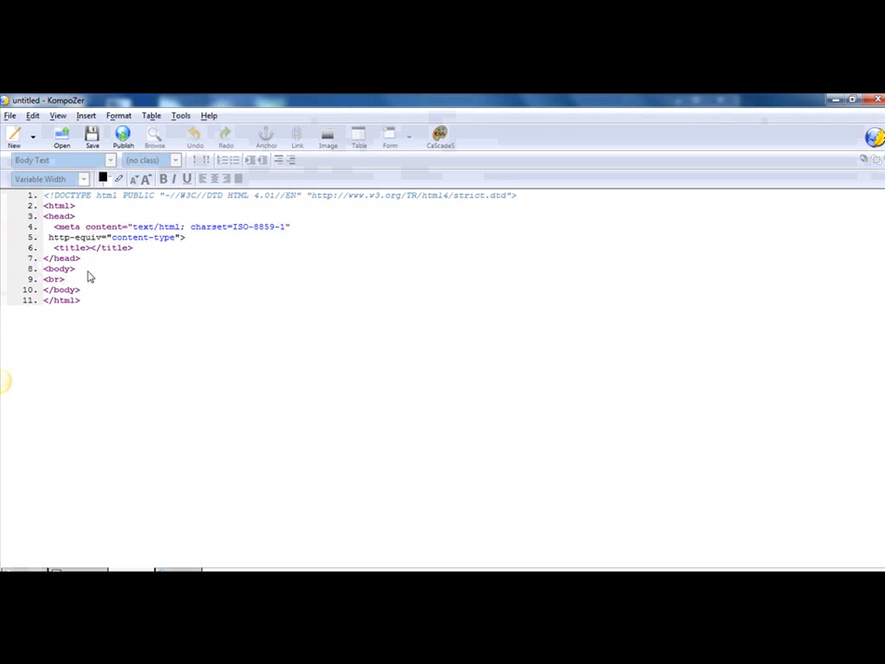
key(Return)
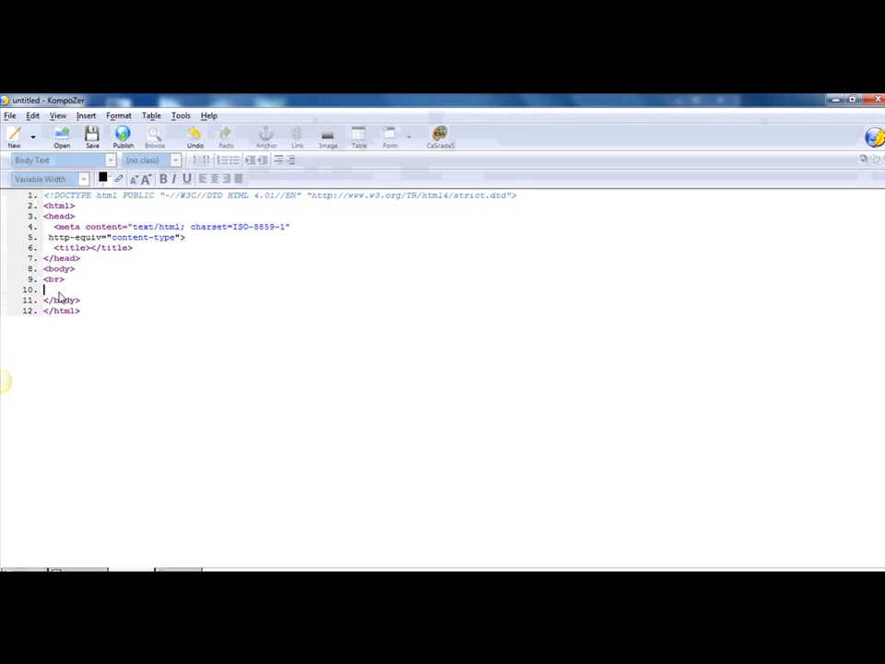
key(ctrl+v)
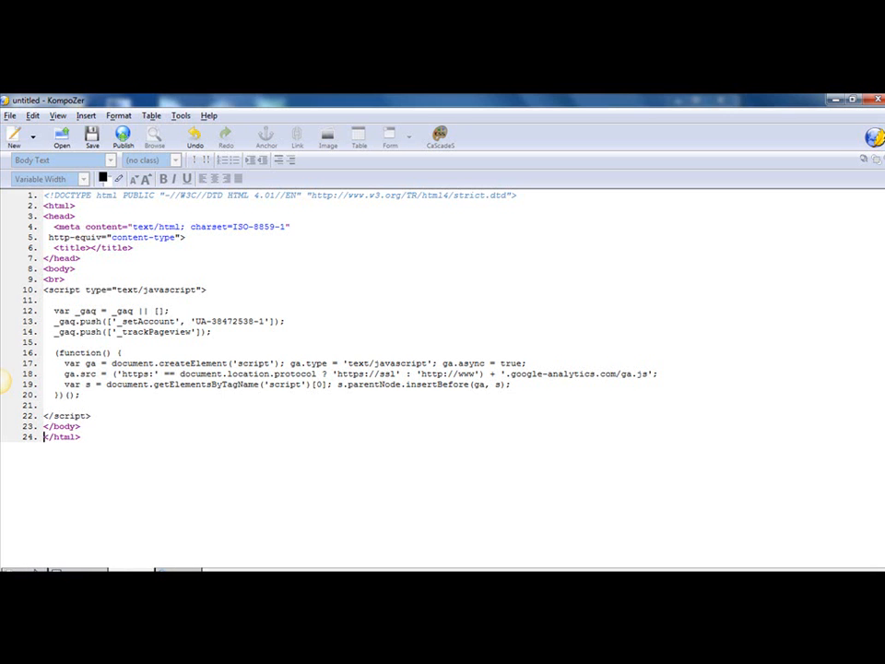
click(29, 569)
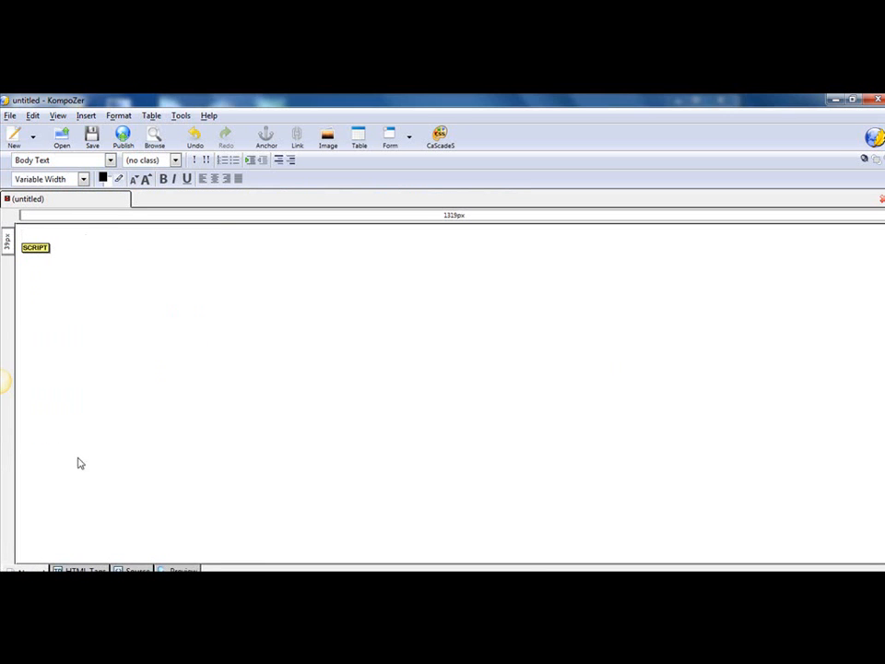
click(166, 582)
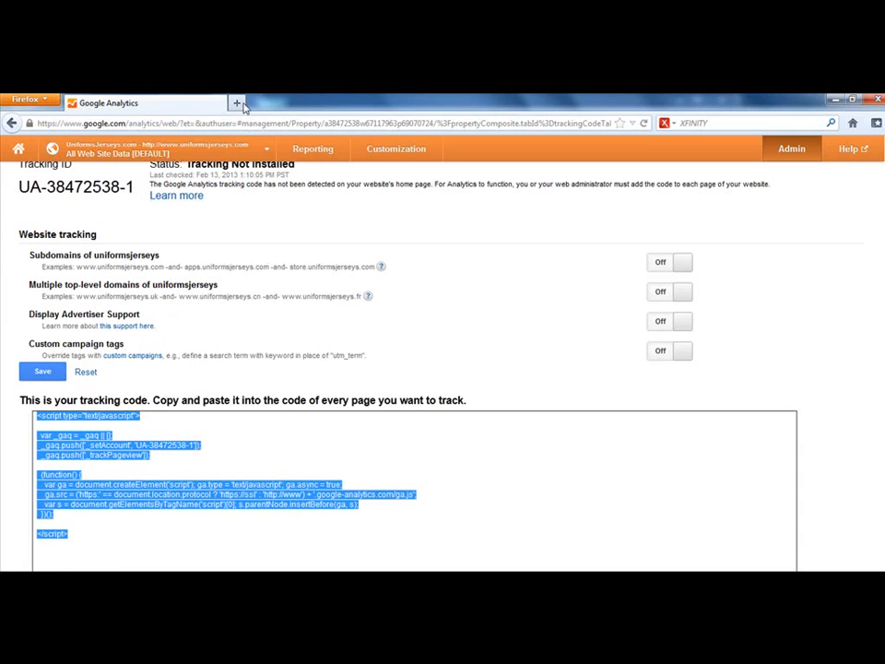
click(237, 103)
text(www.uniform)
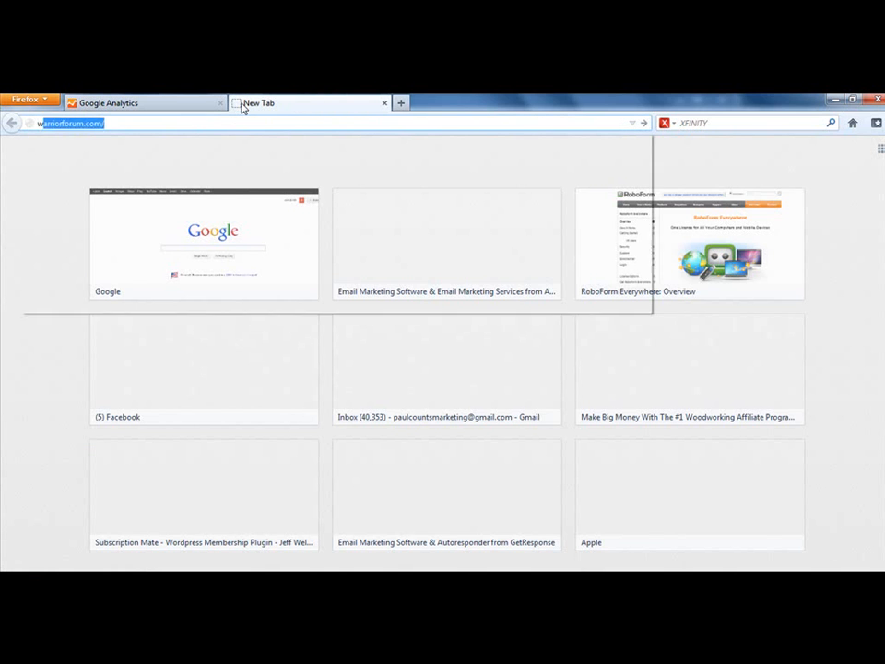
text(sjerseys)
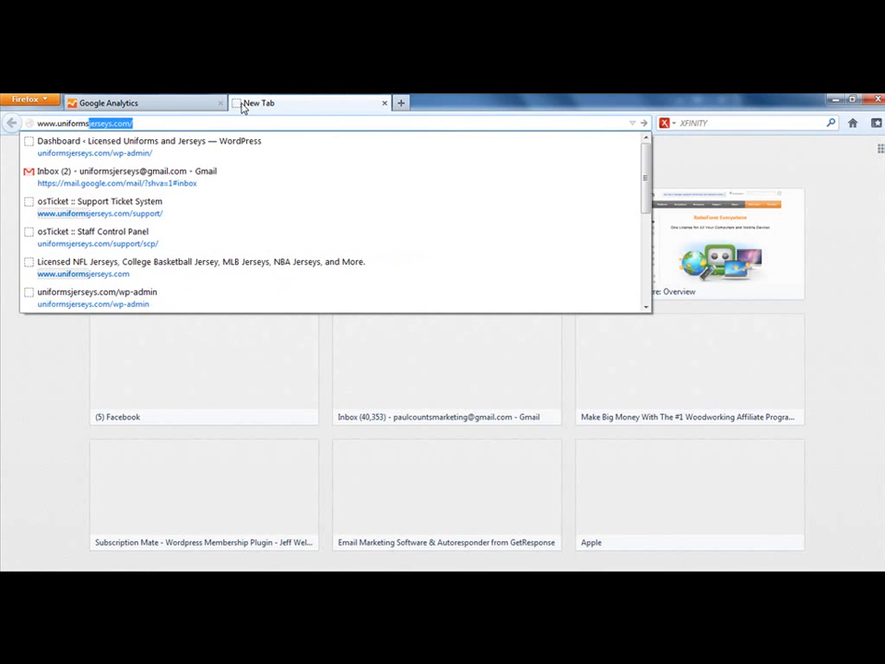
text(.com/)
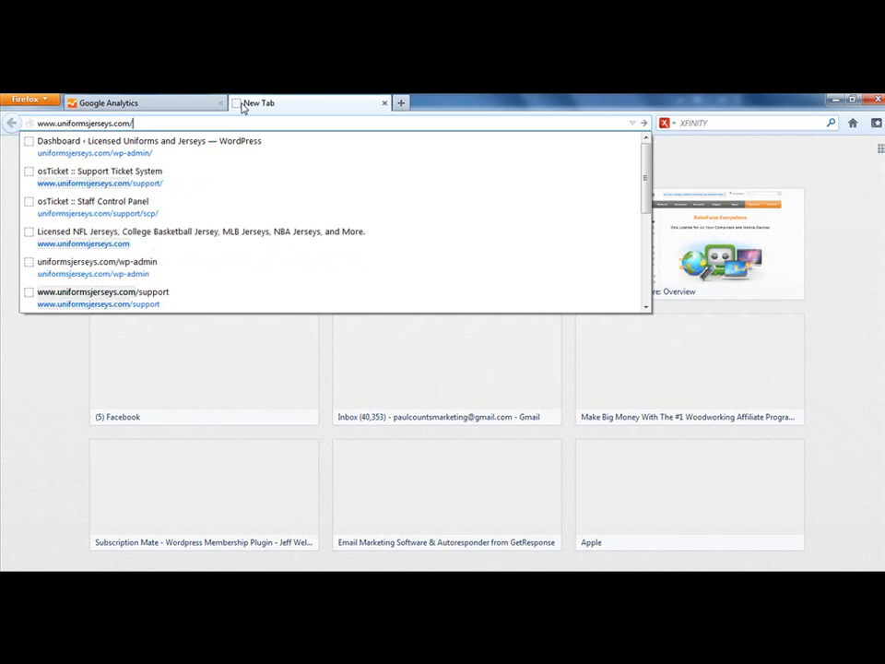
text(wp-admin)
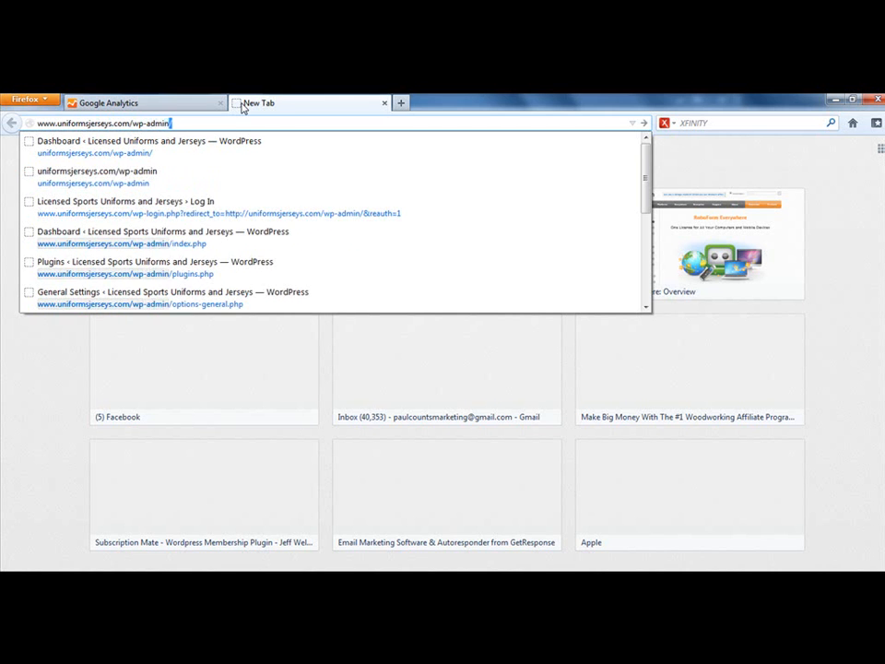
key(Return)
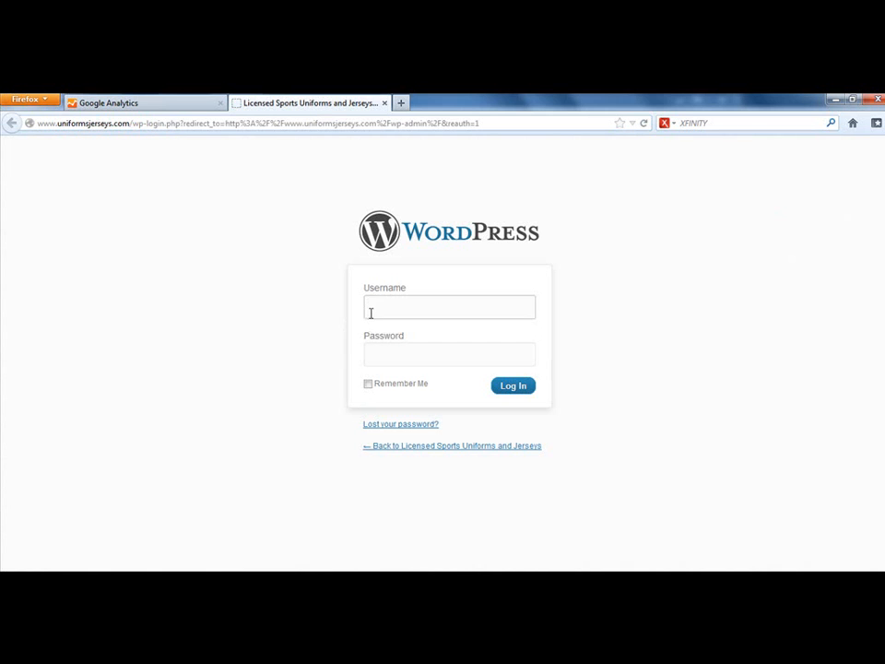
Step: Enter the username admin and the account password in the WordPress login form
text(admin)
key(Tab)
text(********)
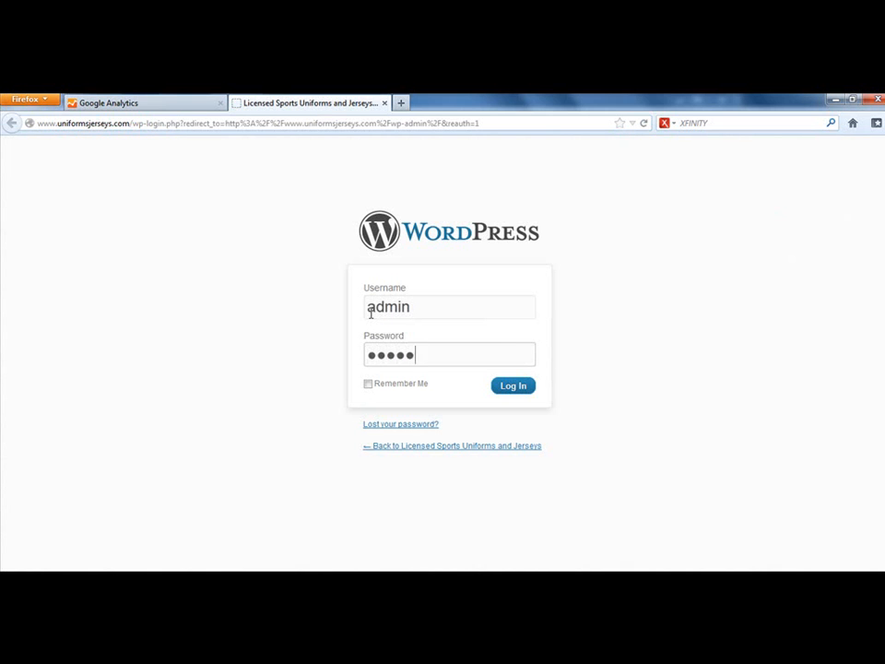
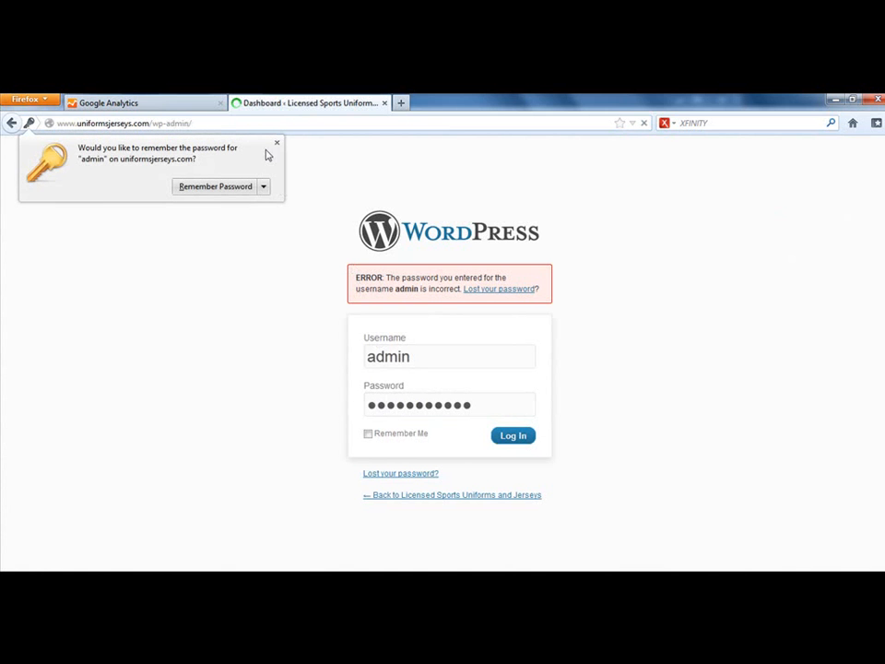
Step: Dismiss the password-saving offer and open the Twenty Eleven theme's Footer template (footer.php) in the WordPress theme editor
click(275, 147)
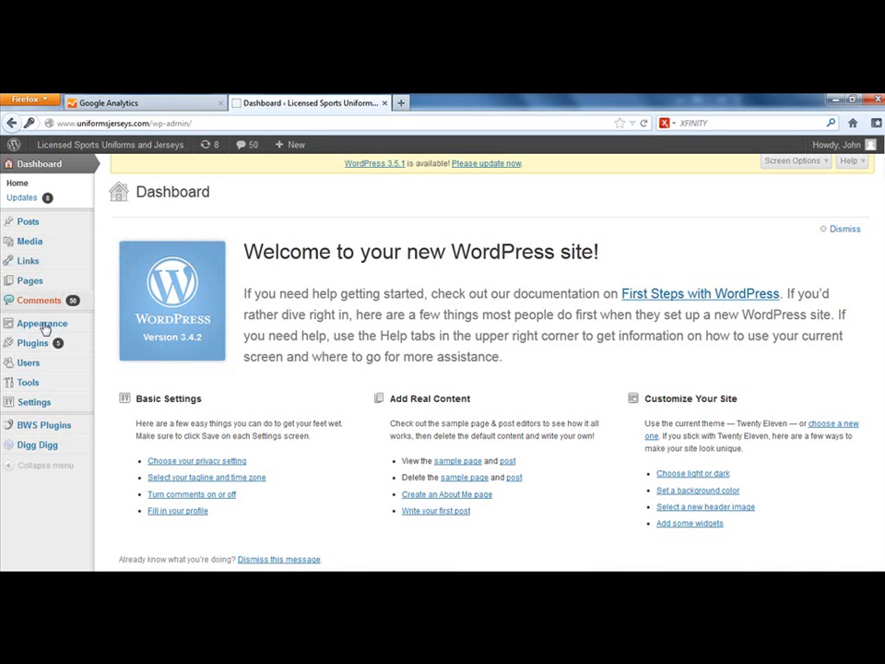
mouse_move(32, 322)
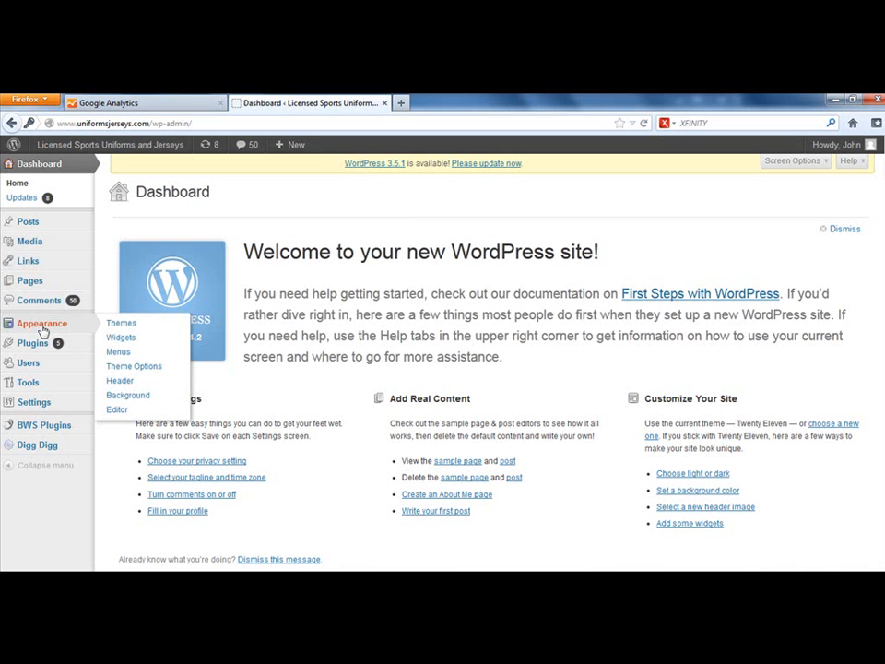
click(112, 409)
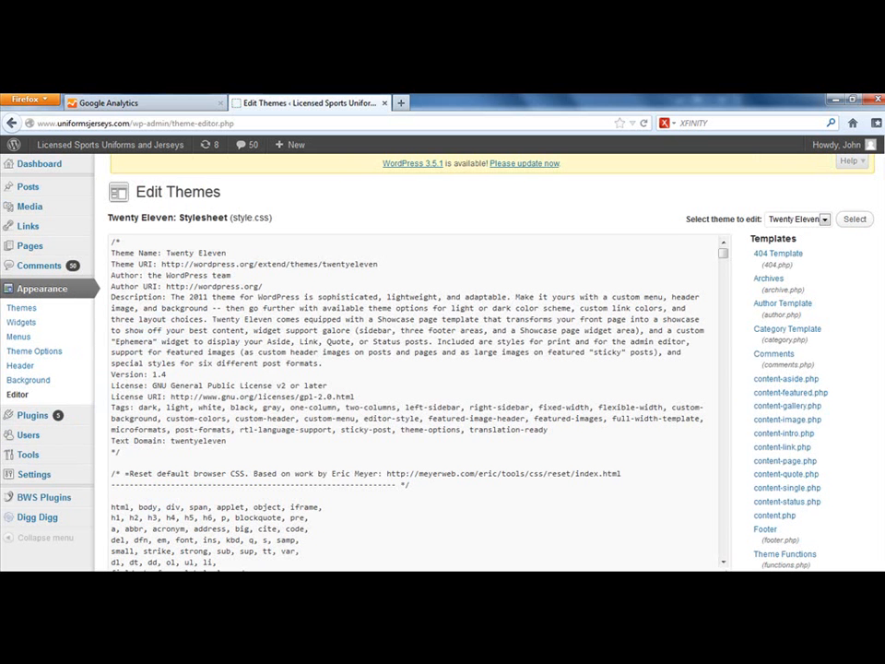
scroll(415, 369, down, 5)
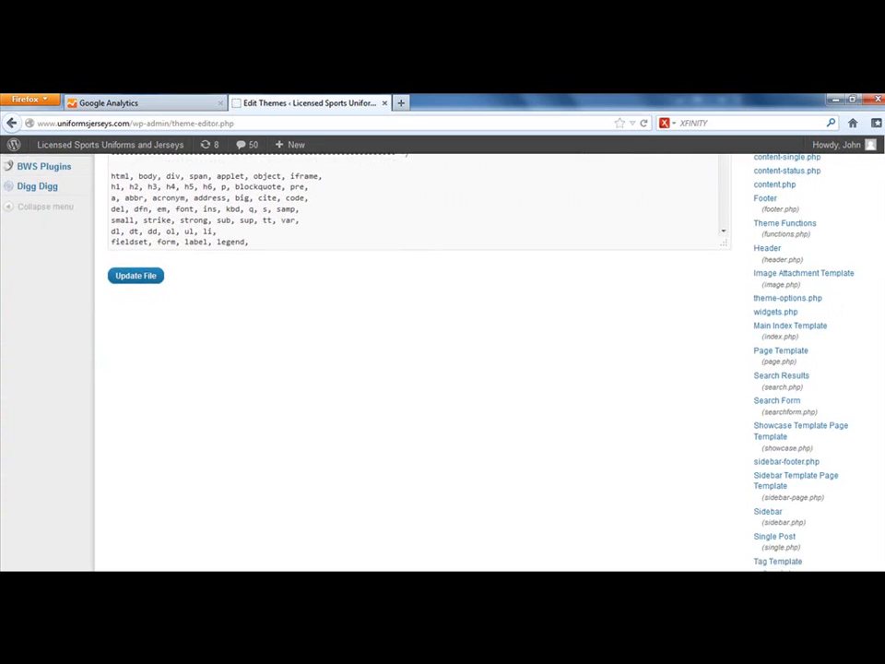
click(765, 224)
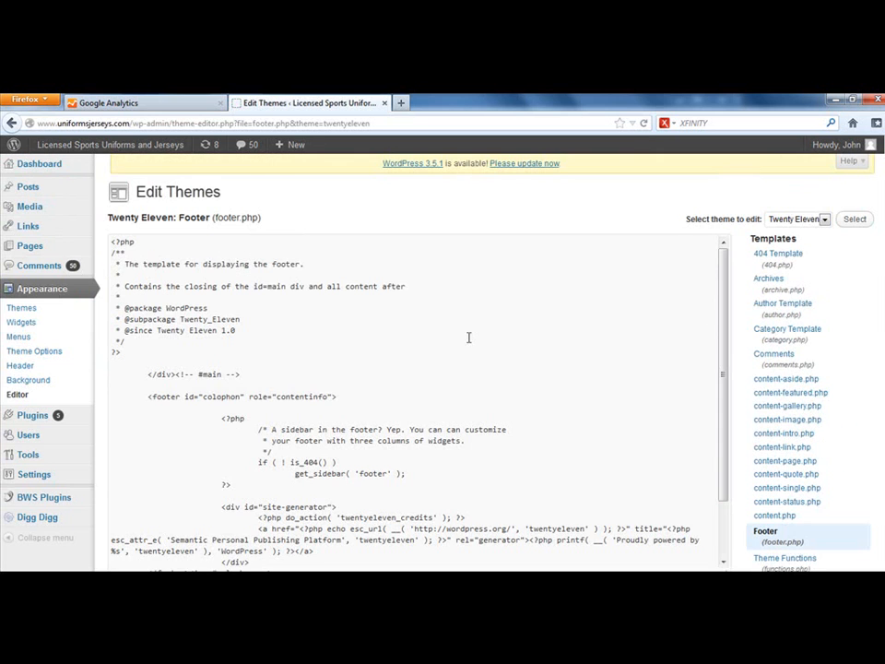
Step: Paste the tracking code into footer.php on the blank line before the closing body tag and update the file
scroll(606, 337, down, 2)
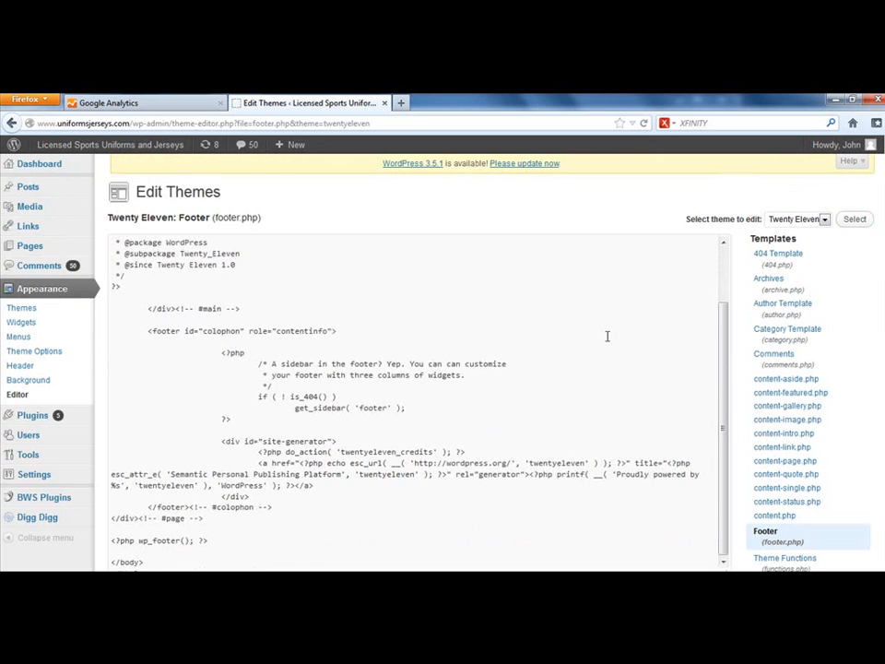
click(130, 551)
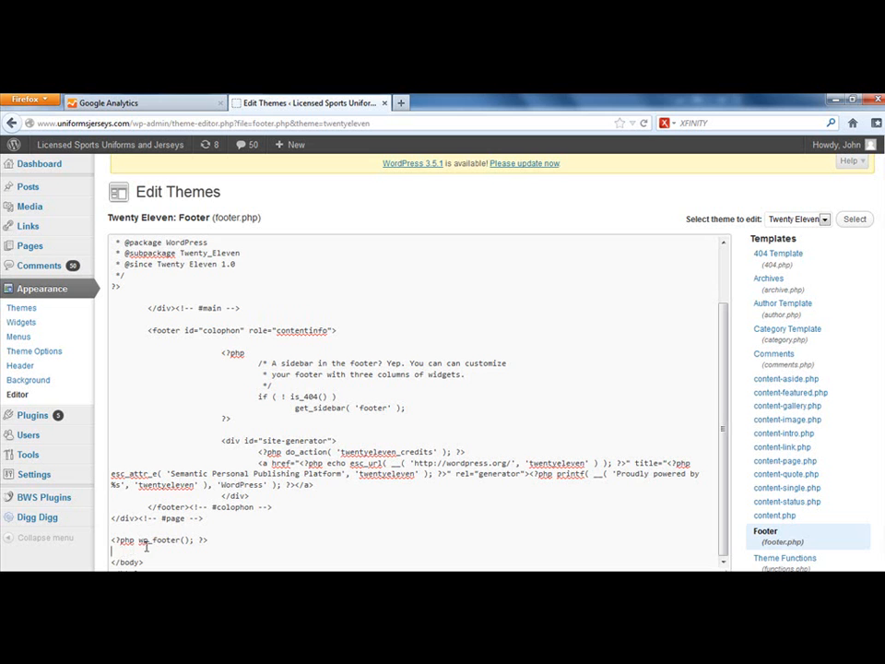
right_click(141, 556)
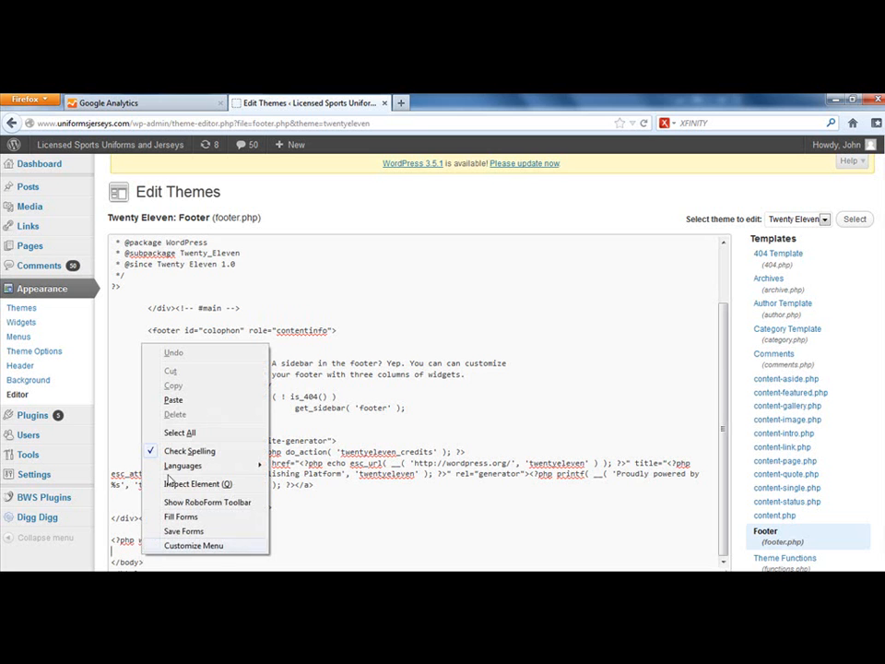
click(173, 400)
scroll(405, 452, down, 3)
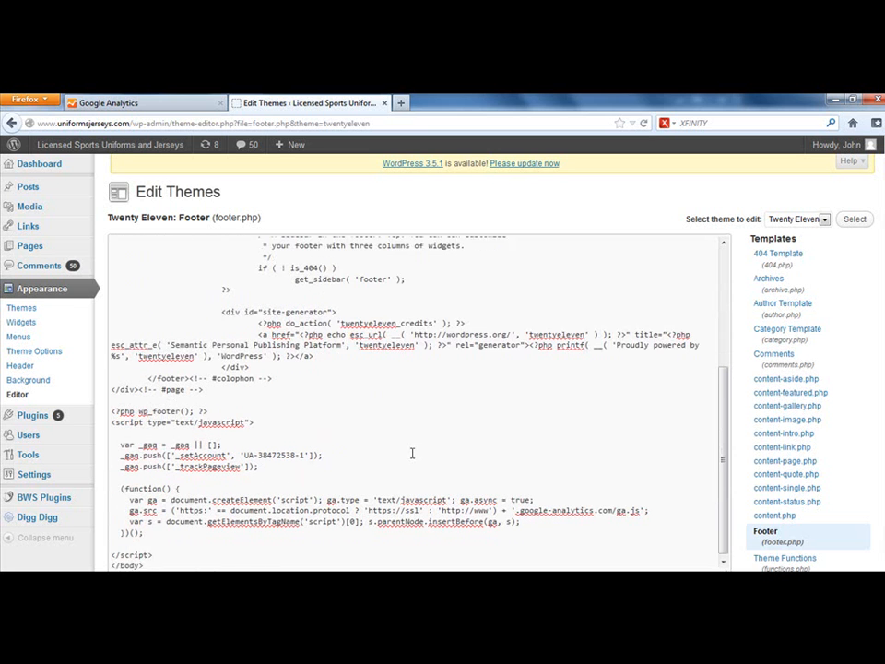
scroll(876, 350, down, 5)
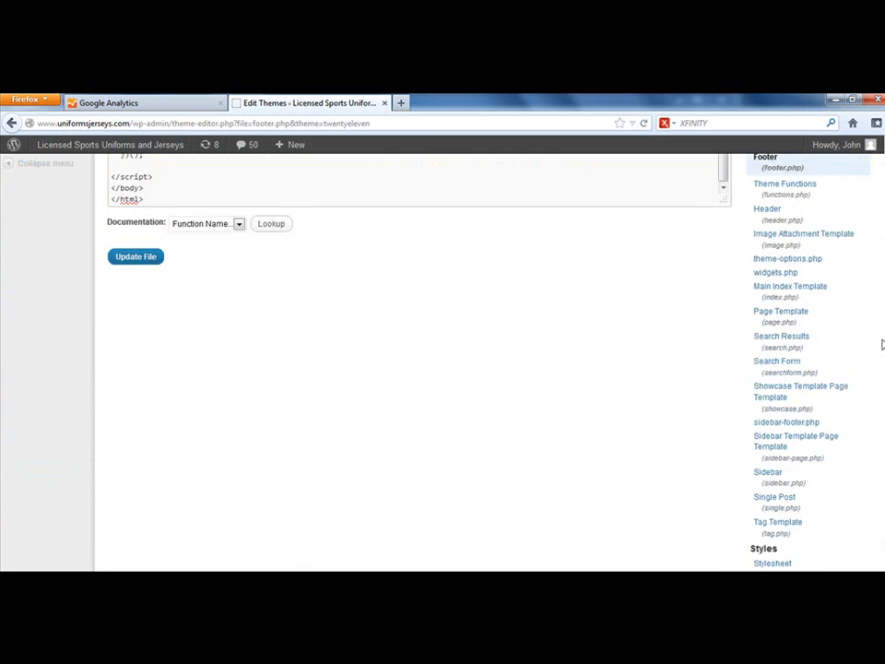
click(135, 257)
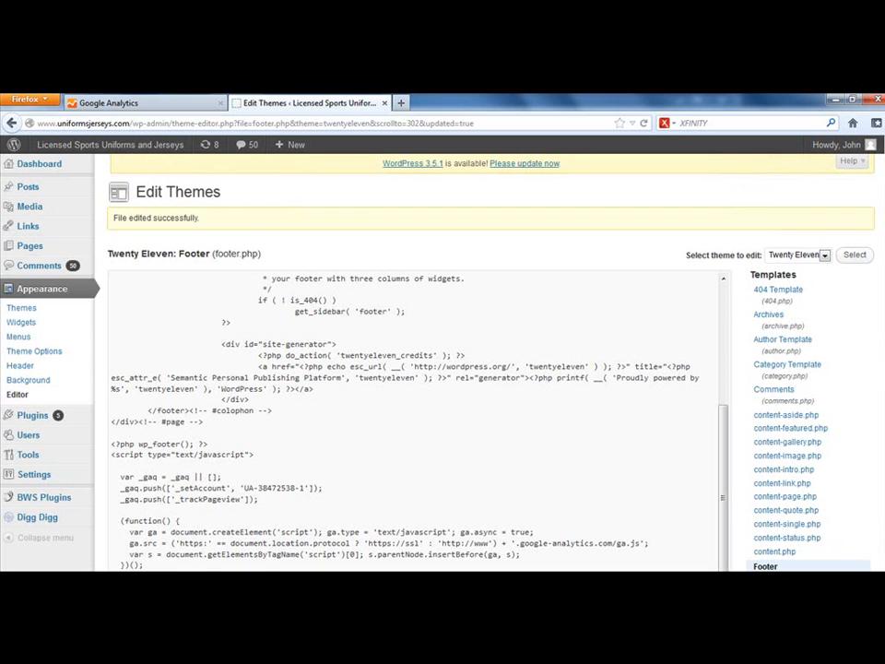
Step: Switch to KompoZer to review the tracking script in the untitled page's HTML source, restore the normal view, and return to Firefox
key(super)
key(Escape)
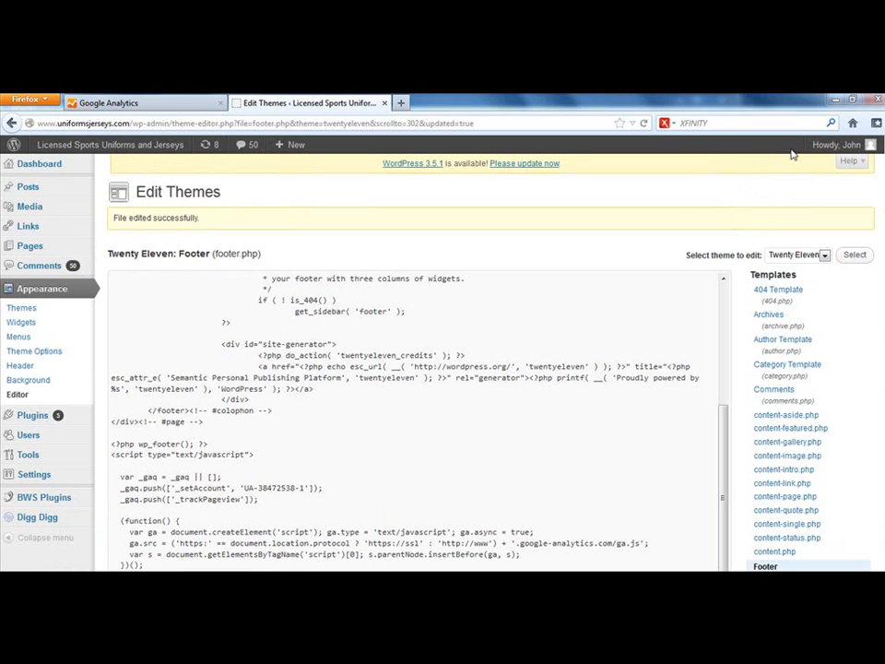
click(834, 99)
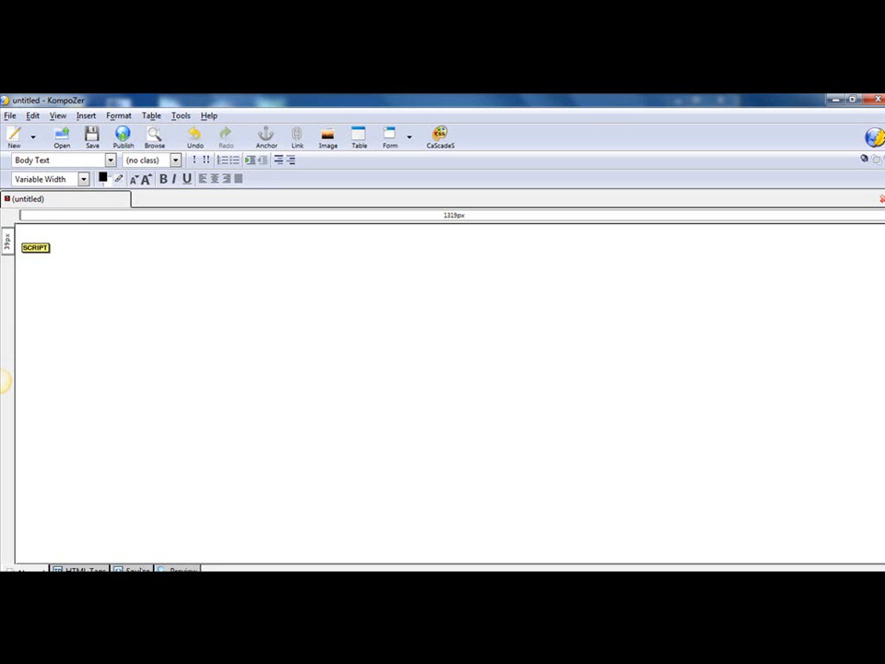
click(136, 570)
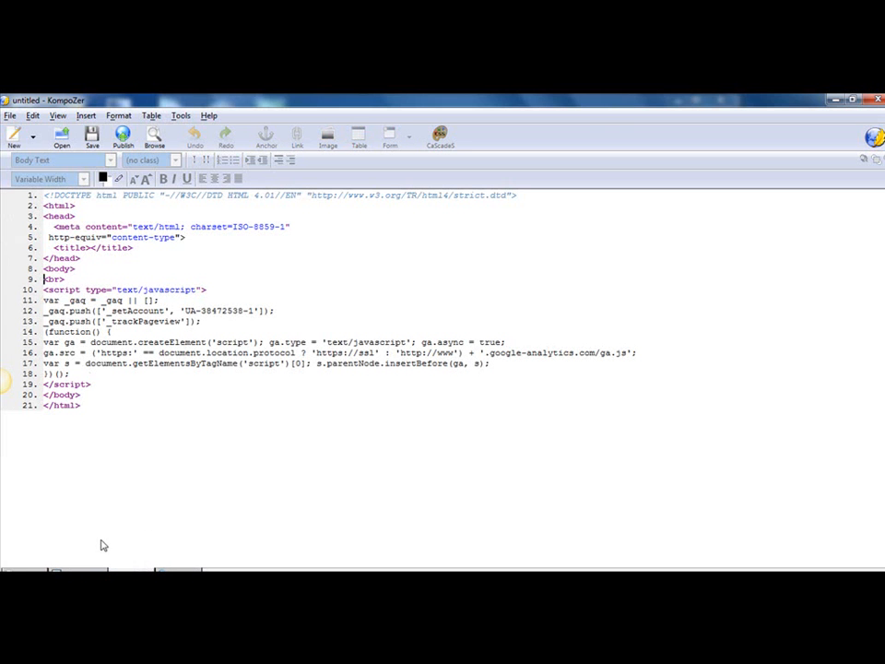
click(37, 570)
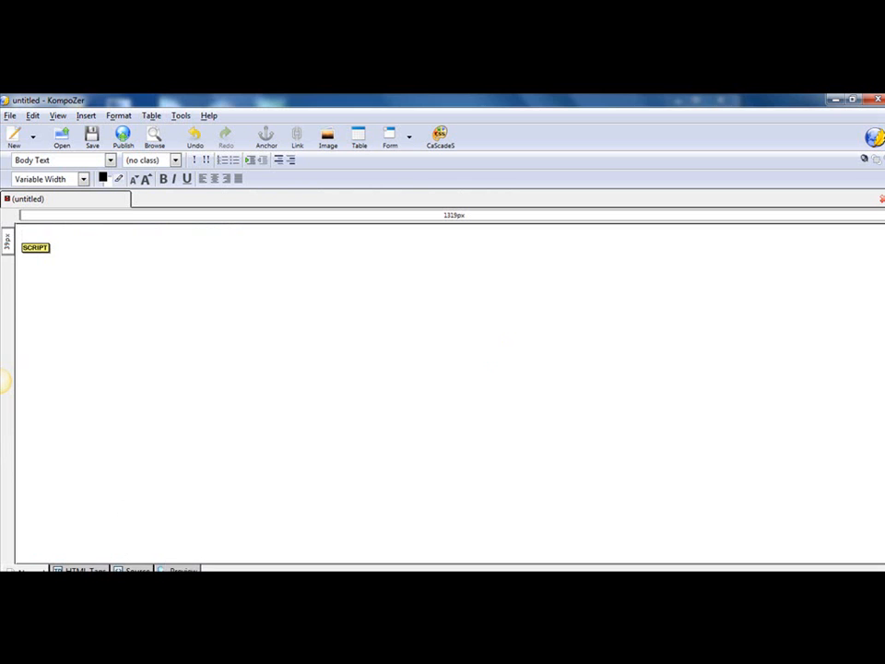
click(180, 511)
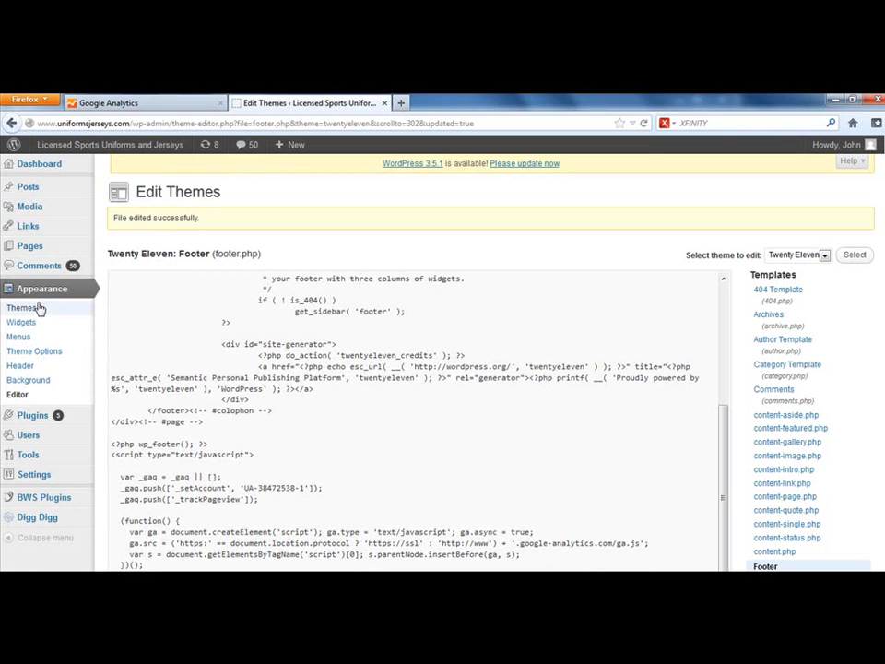
Step: Search the WordPress plugin installer for "google analytics"
click(37, 420)
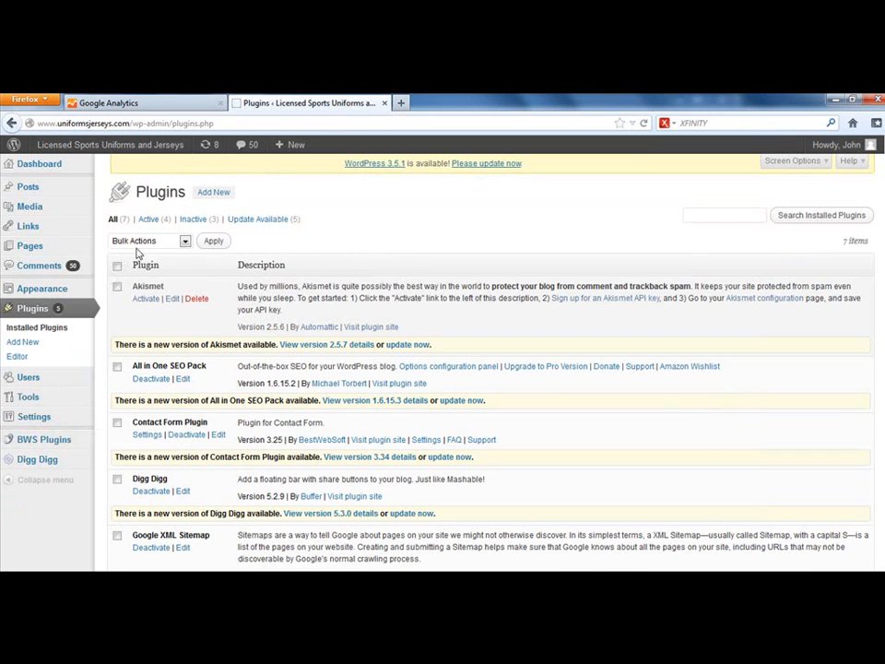
click(201, 197)
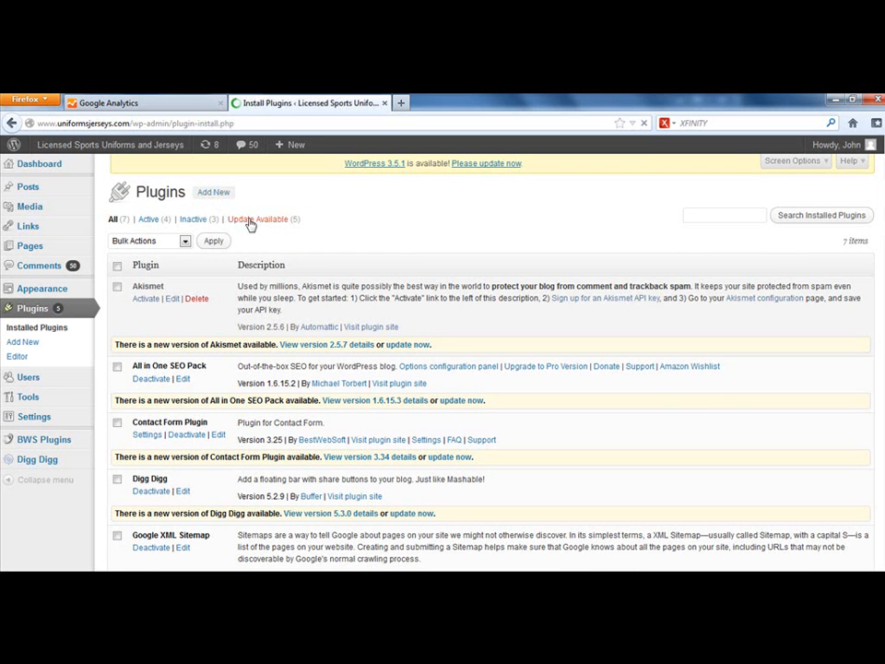
click(154, 295)
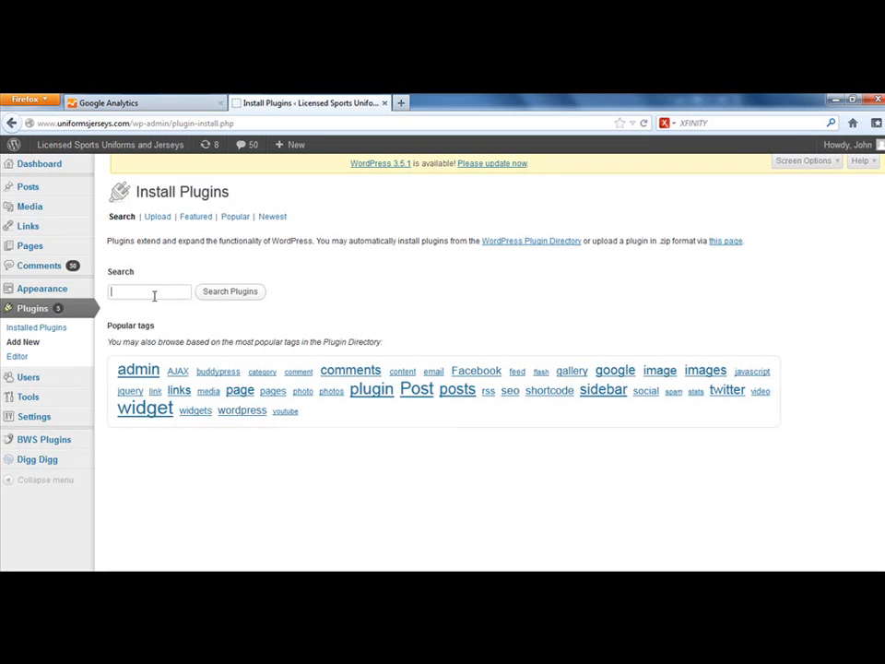
text(google a)
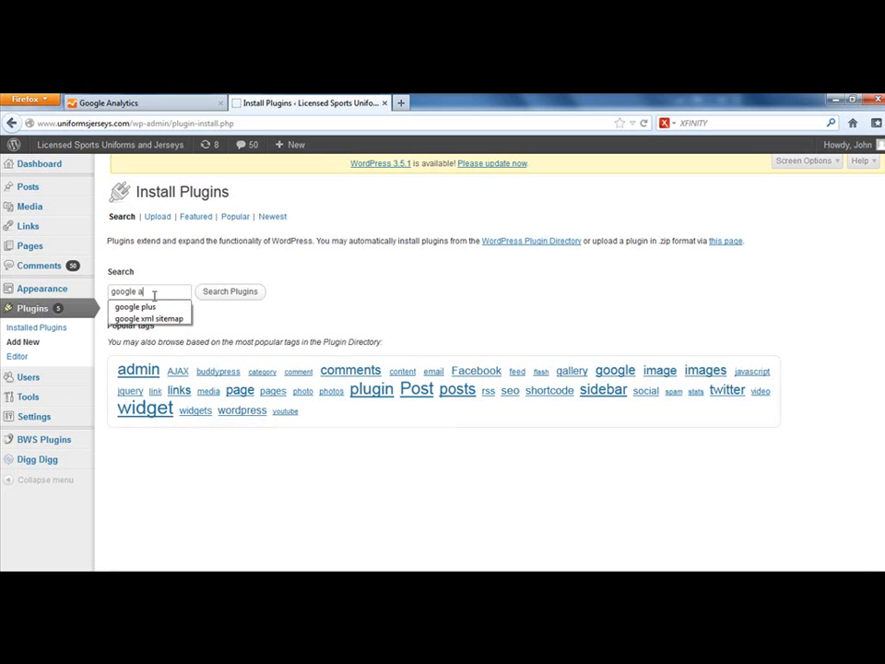
text(nalytics)
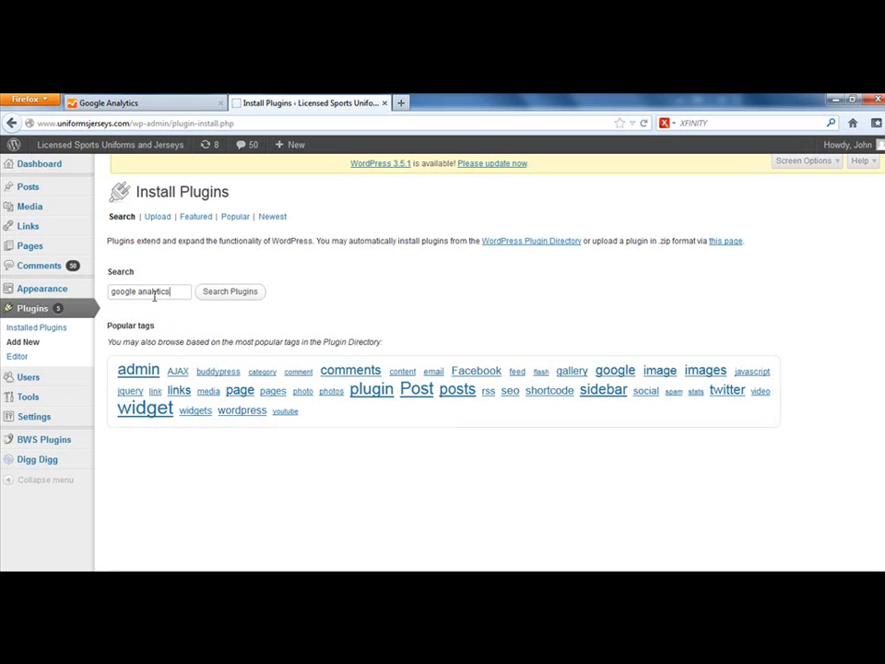
click(206, 291)
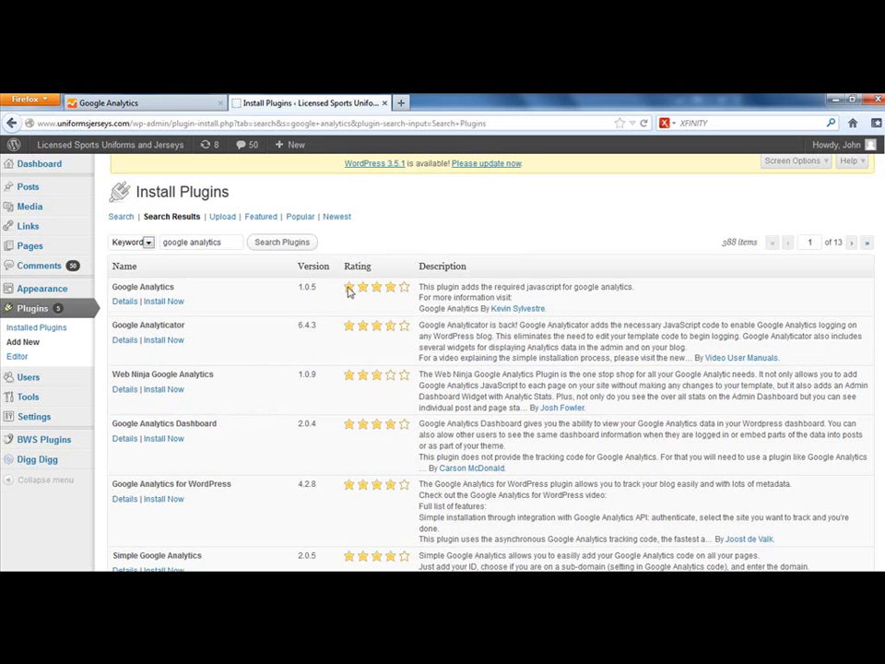
Step: Open the details of the Google Analytics 1.0.5 plugin, install it, and activate it
click(124, 301)
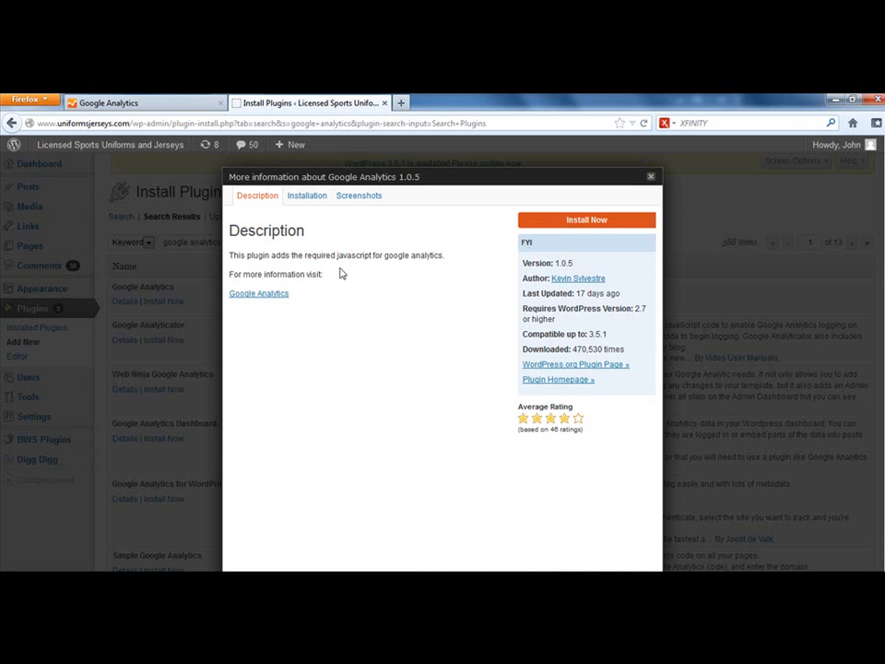
click(568, 223)
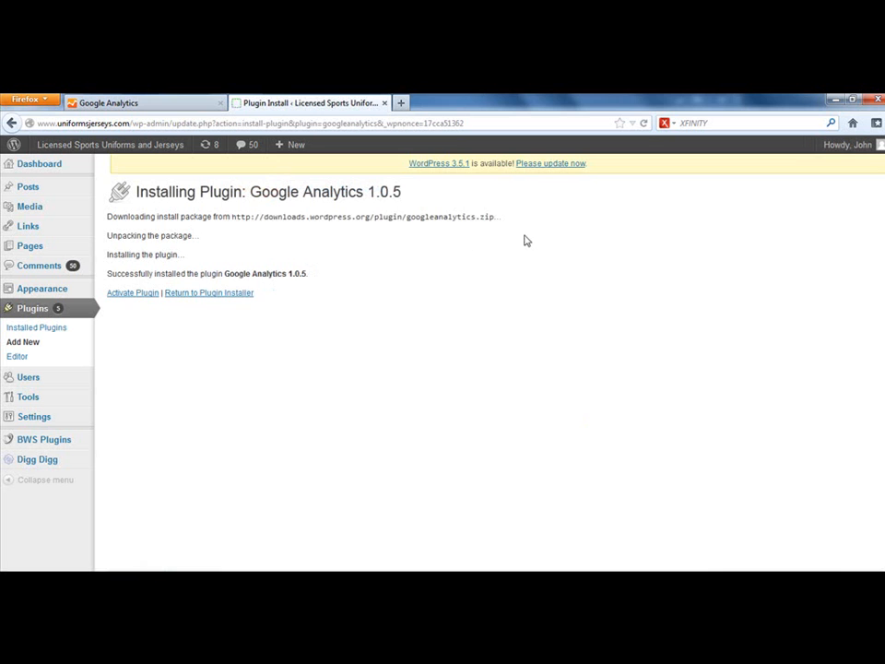
click(138, 294)
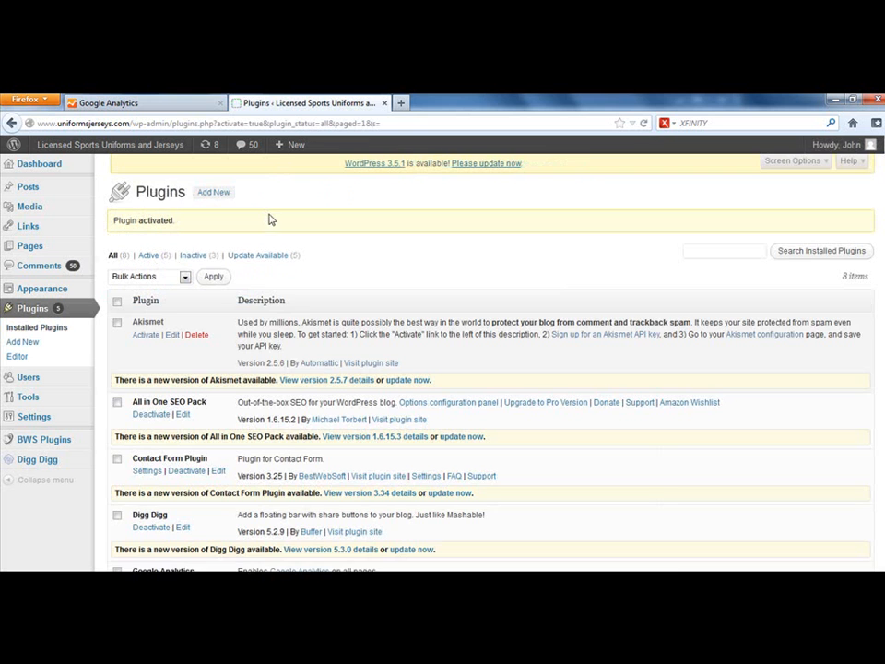
Step: Find the Google Analytics plugin among the installed plugins and open its settings page
scroll(281, 385, down, 5)
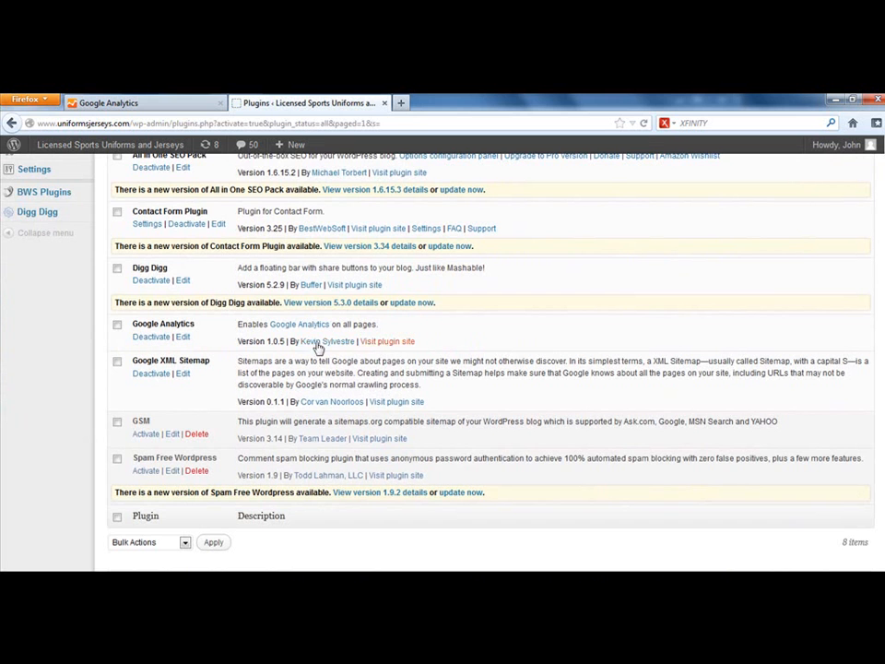
scroll(230, 330, up, 2)
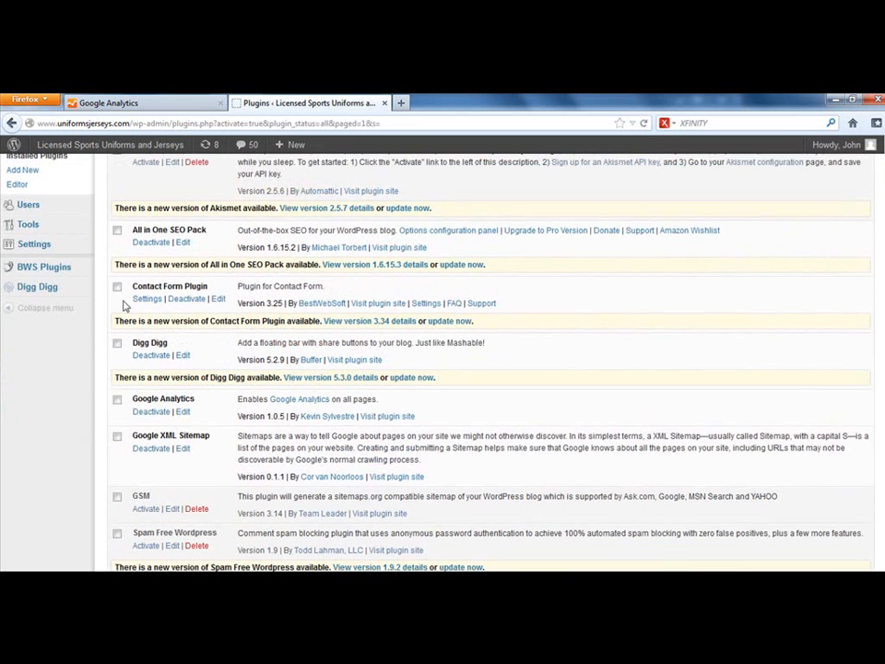
scroll(83, 304, up, 2)
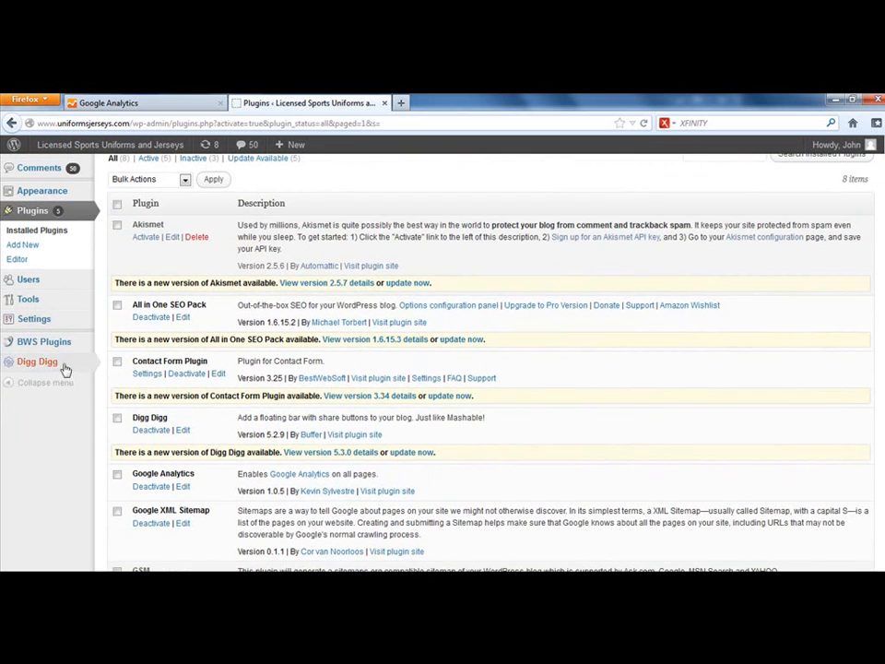
click(27, 318)
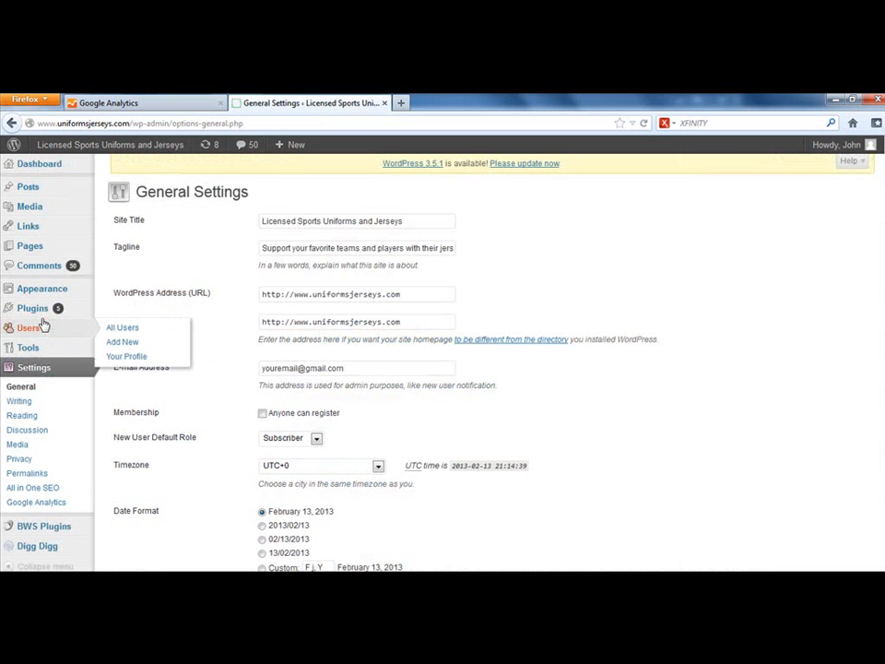
click(37, 502)
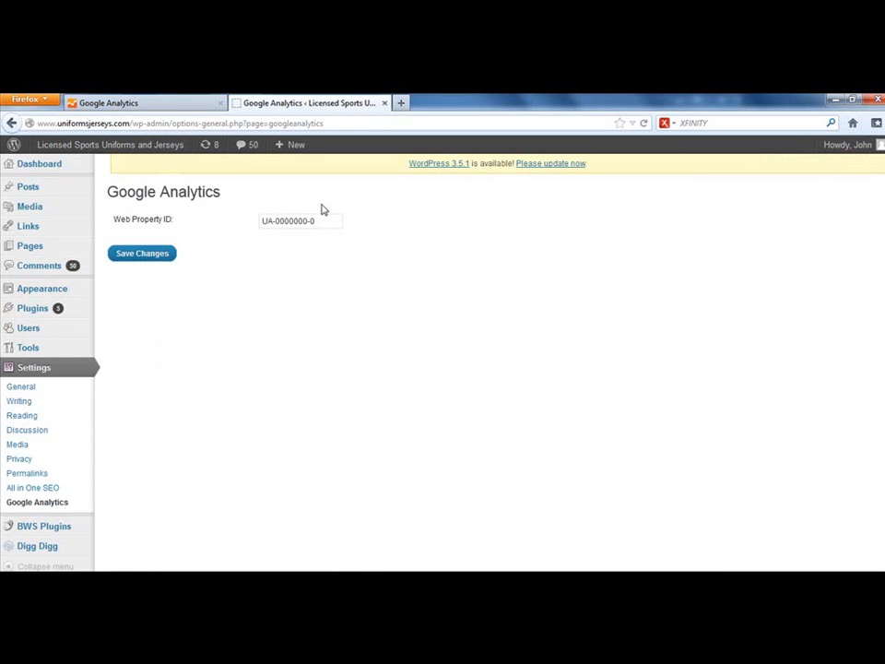
Step: Copy the property's tracking ID from the Google Analytics page in the other browser tab
click(158, 104)
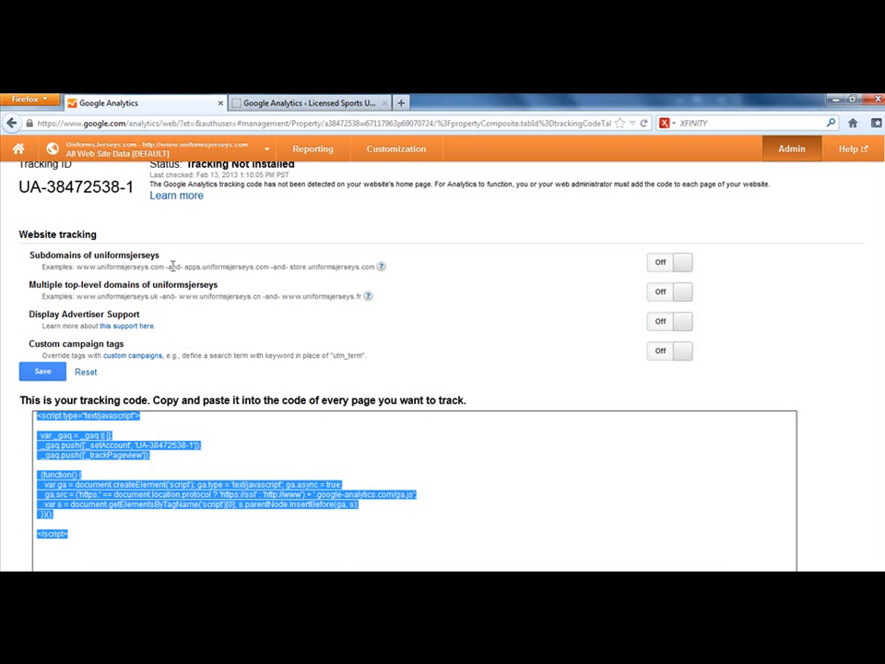
click(20, 188)
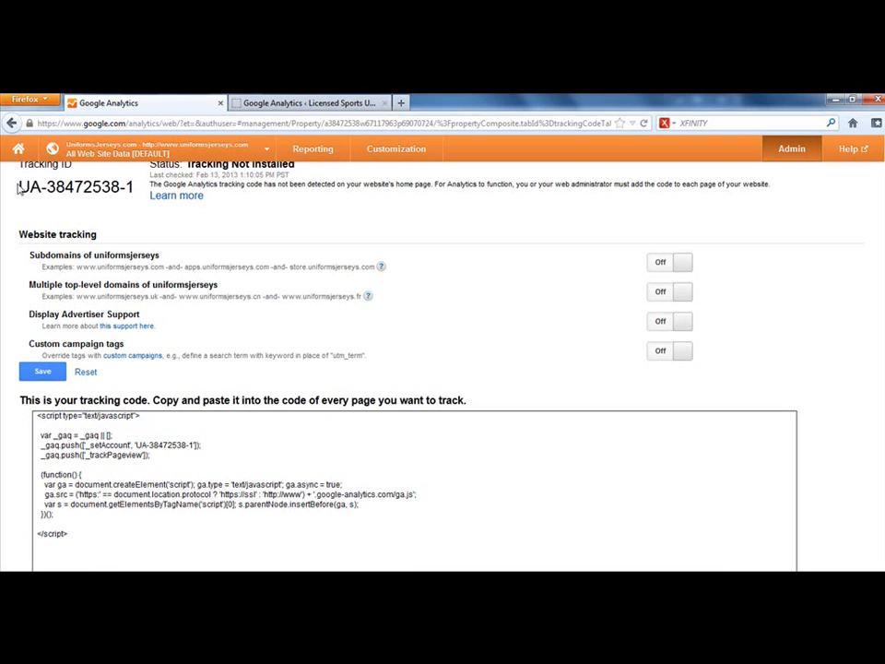
drag(21, 187, 133, 188)
right_click(114, 189)
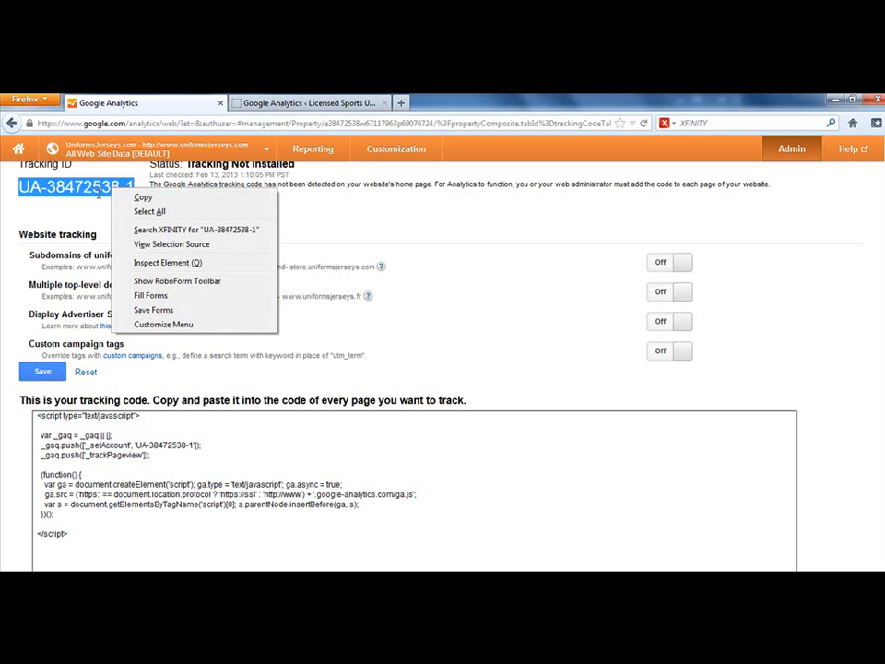
click(143, 198)
Step: Replace the Web Property ID in the WordPress Google Analytics settings with the copied tracking ID, save the changes, and open the installed plugins list
click(277, 103)
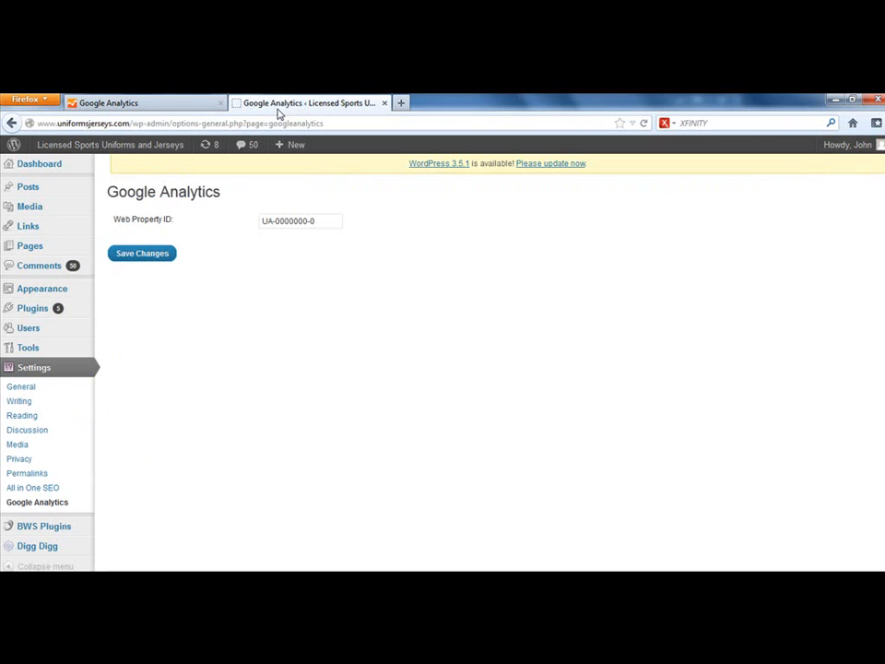
drag(317, 219, 228, 223)
right_click(290, 219)
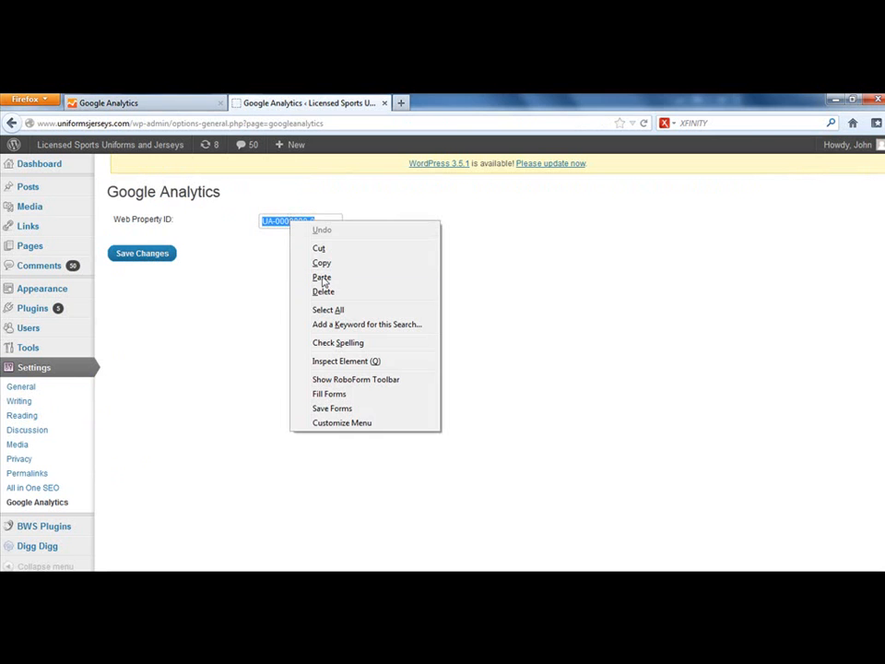
click(318, 277)
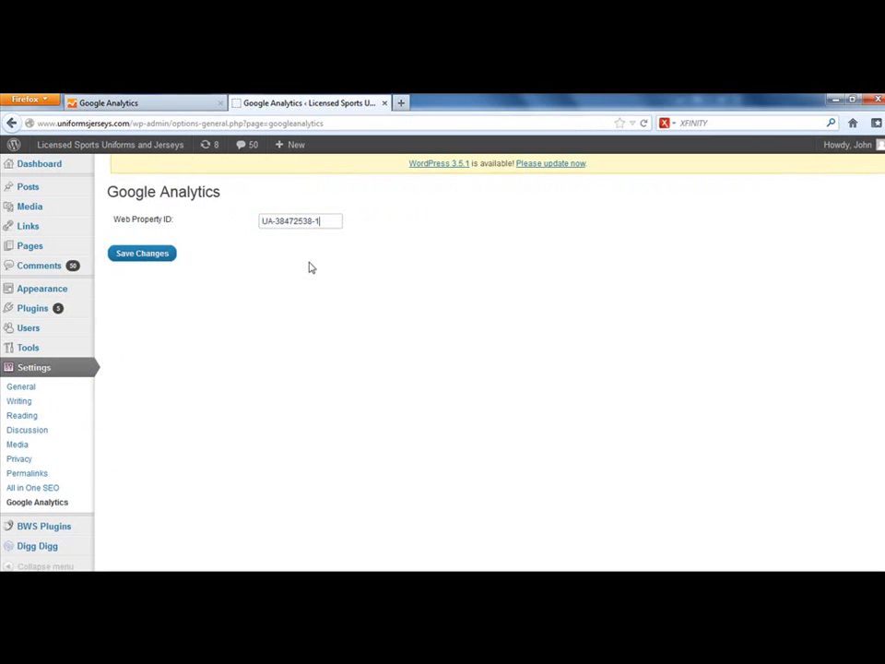
click(150, 255)
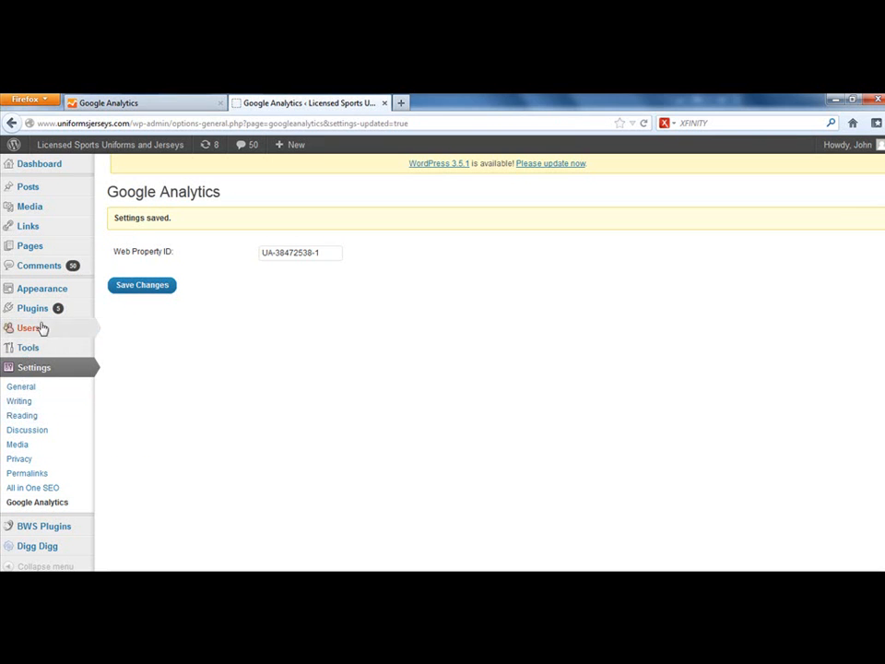
mouse_move(42, 317)
click(121, 309)
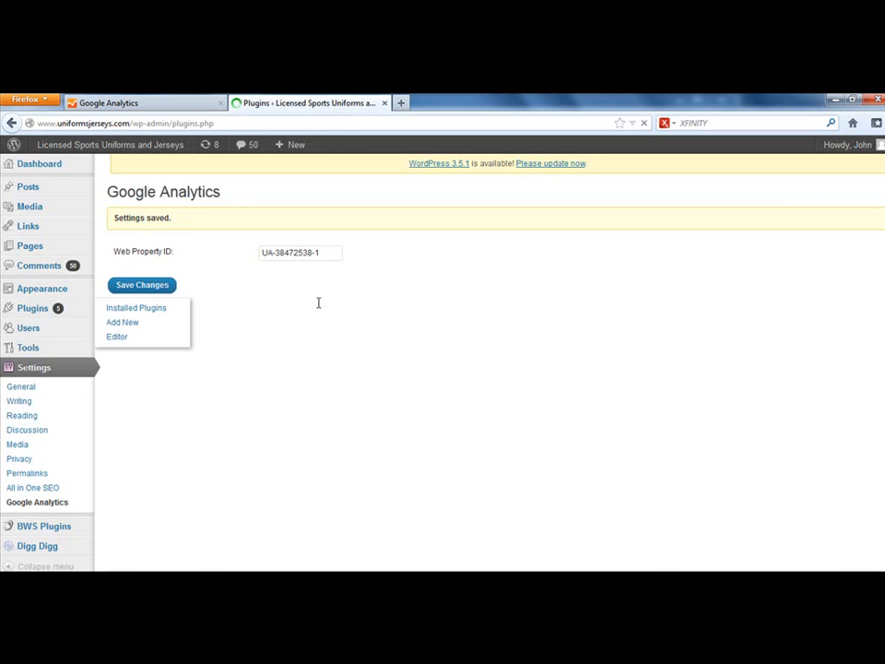
Step: Return to the Google Analytics page, review the property's tracking info, and go back up to the account list
click(184, 104)
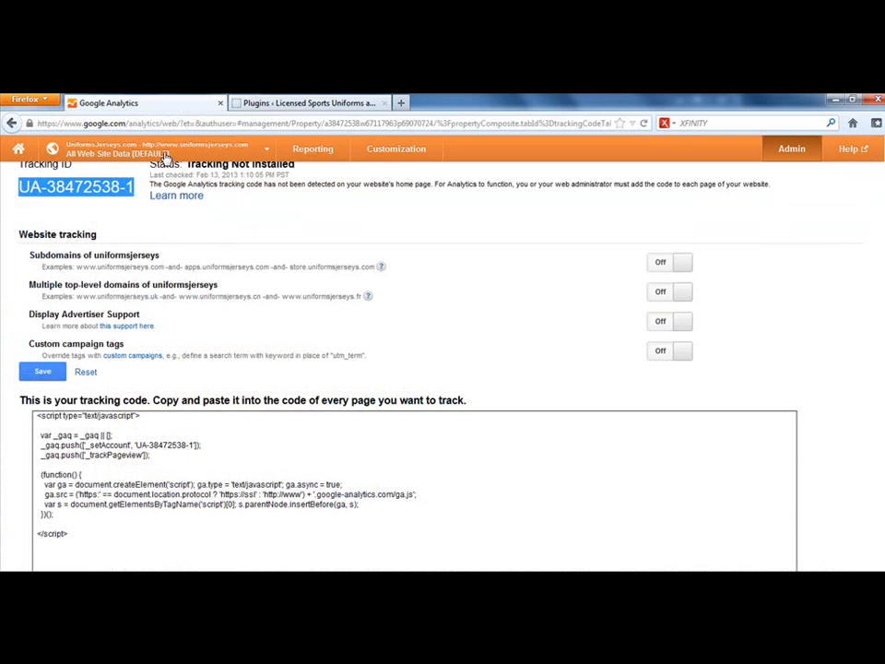
scroll(487, 320, down, 4)
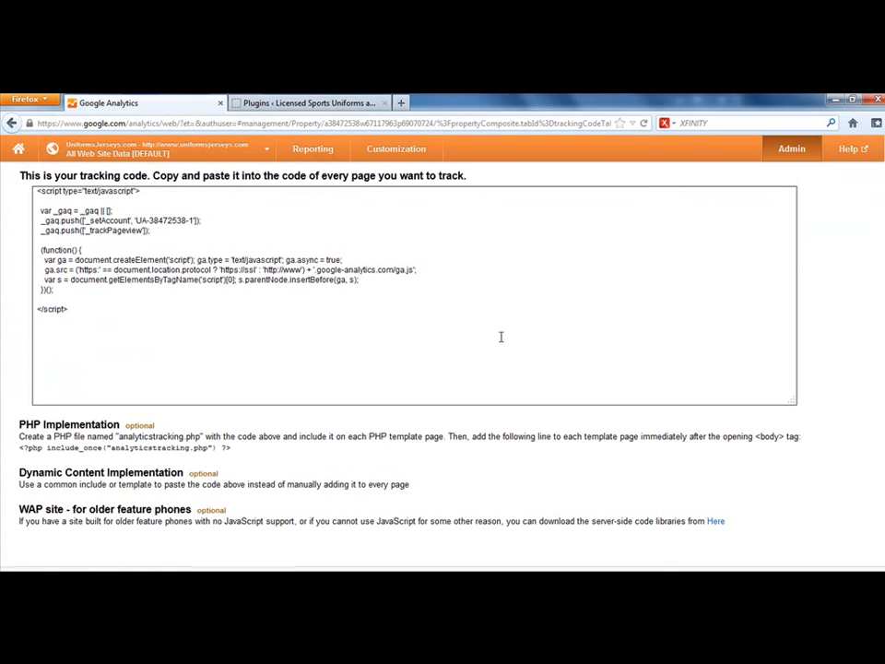
scroll(504, 340, up, 5)
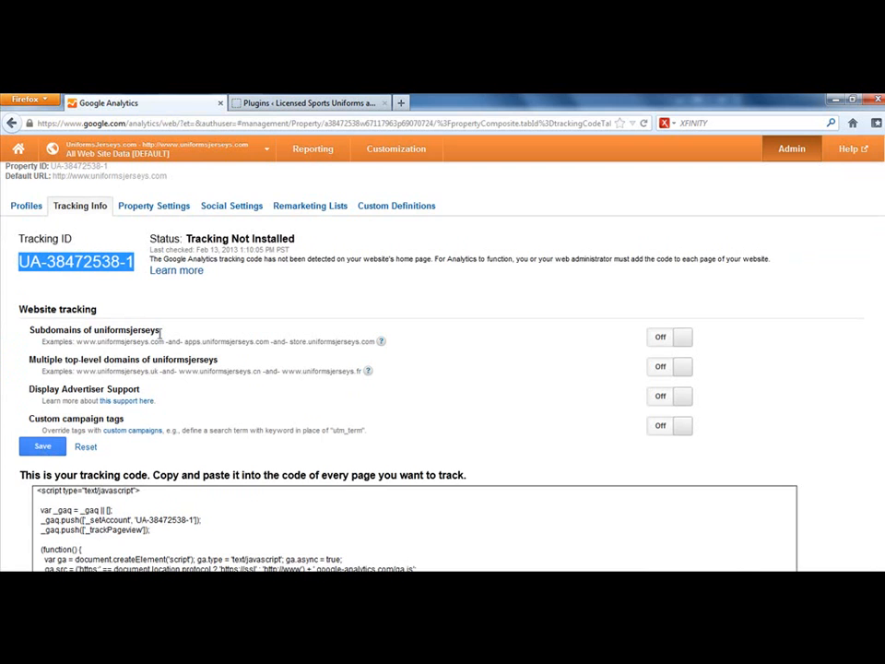
scroll(115, 190, up, 2)
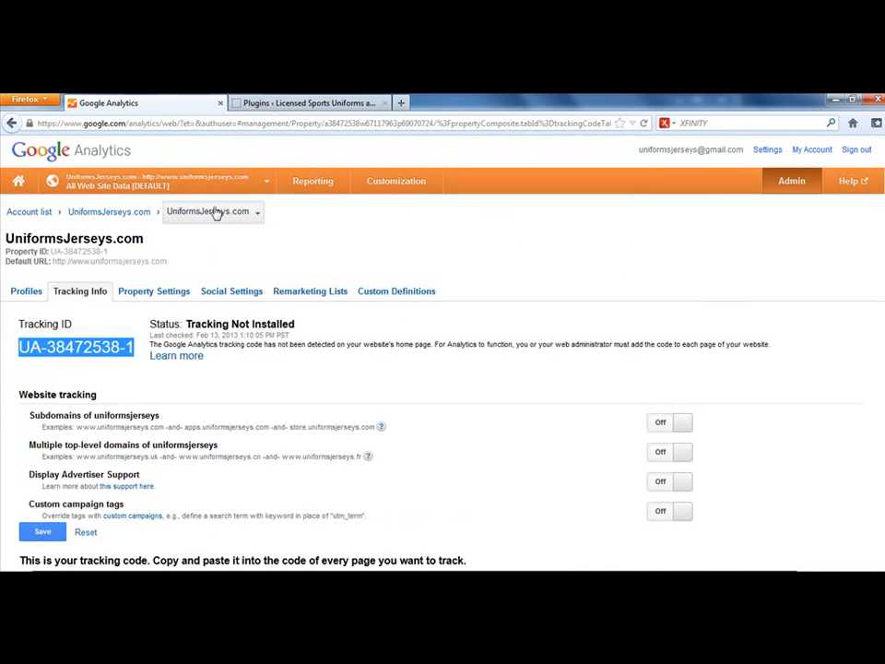
click(109, 212)
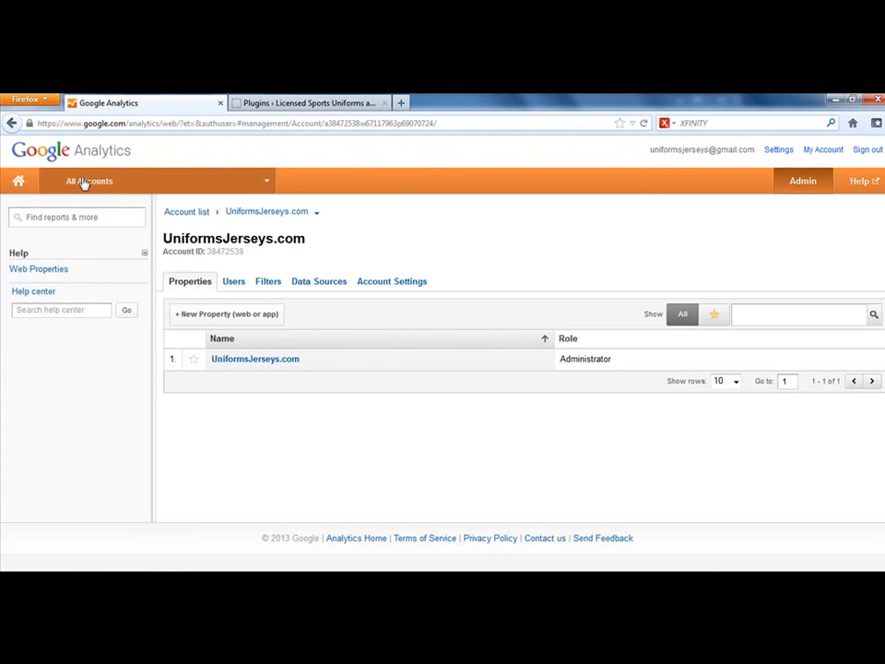
click(191, 212)
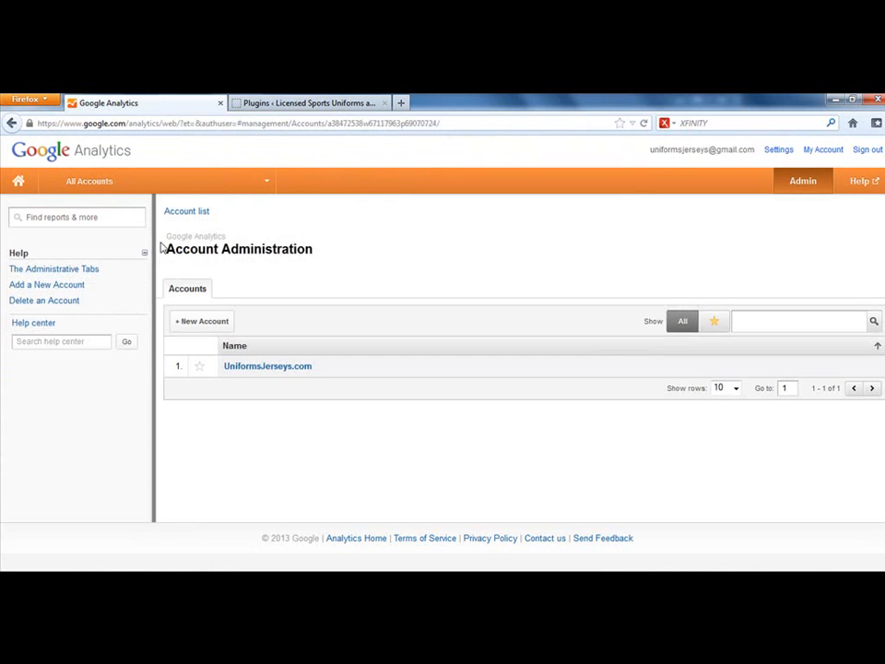
Step: Open the UniformsJerseys.com account, its UniformsJerseys.com property, and the All Web Site Data profile
click(264, 365)
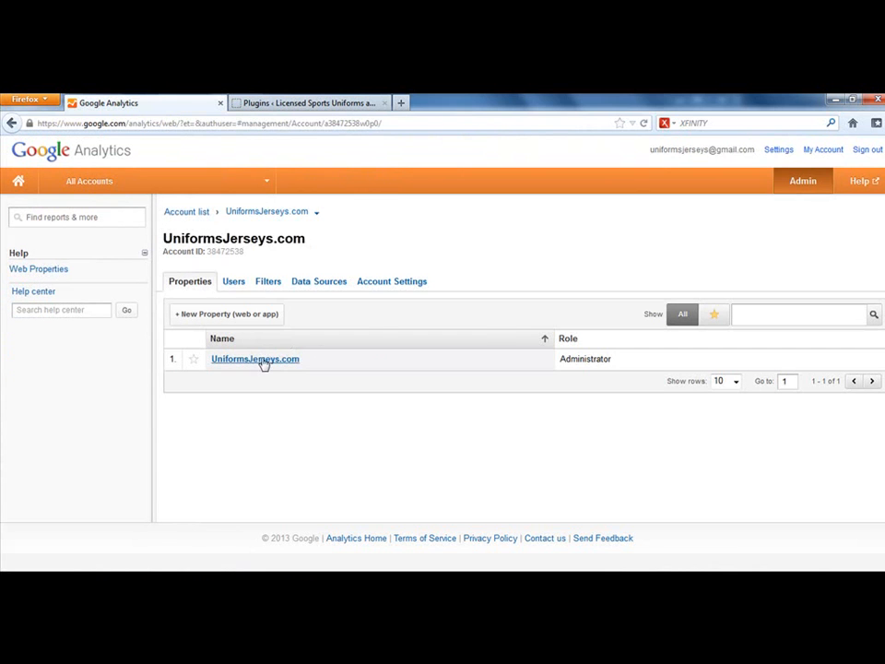
click(263, 359)
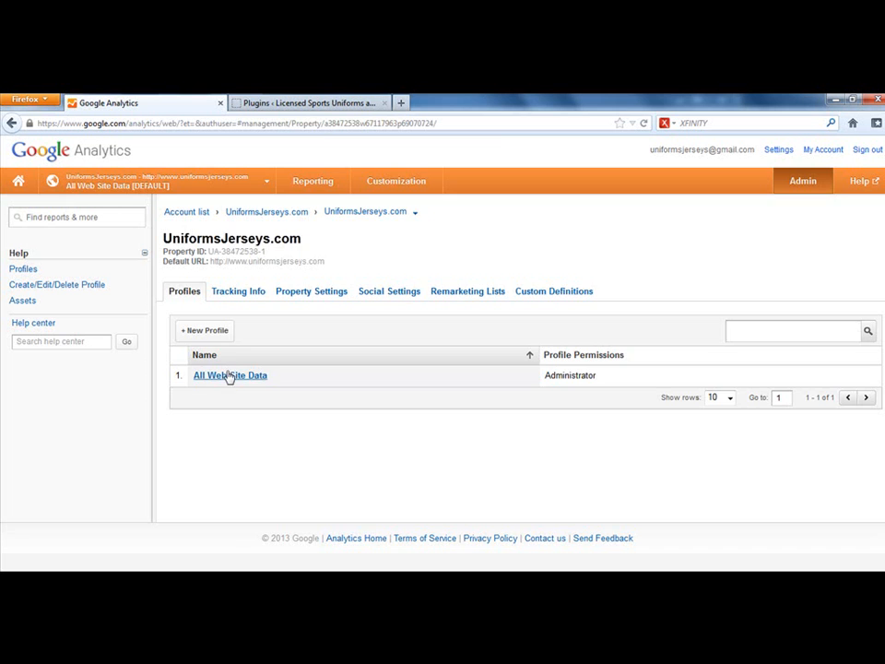
click(230, 376)
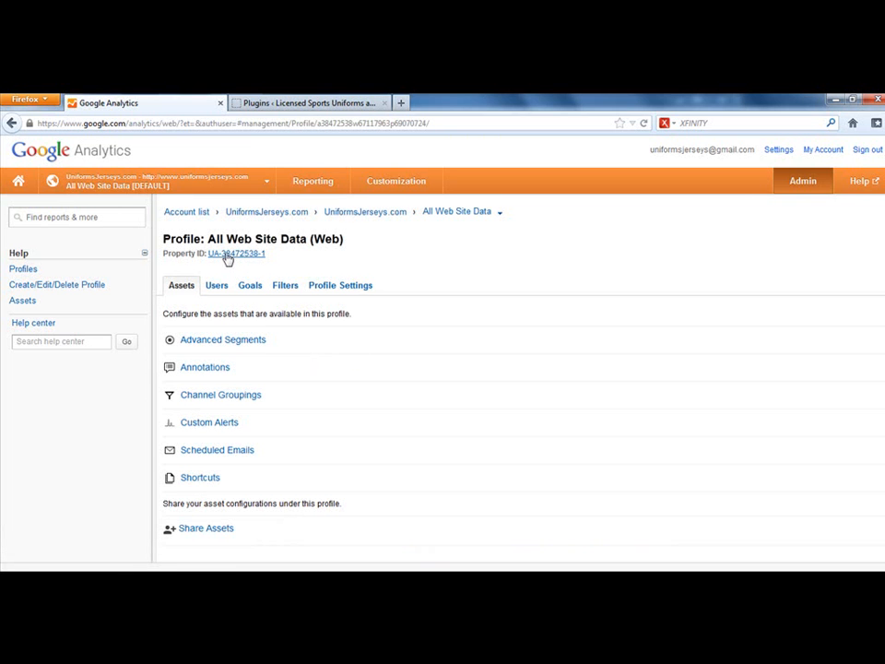
Step: Expand UniformsJerseys.com in the account and profile selector and choose its default All Web Site Data profile
click(134, 190)
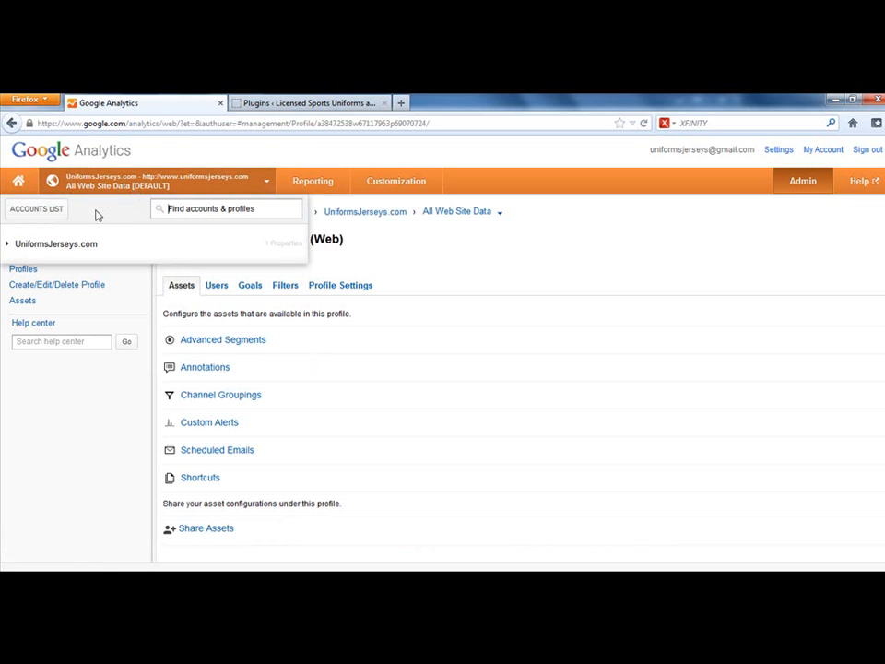
click(7, 244)
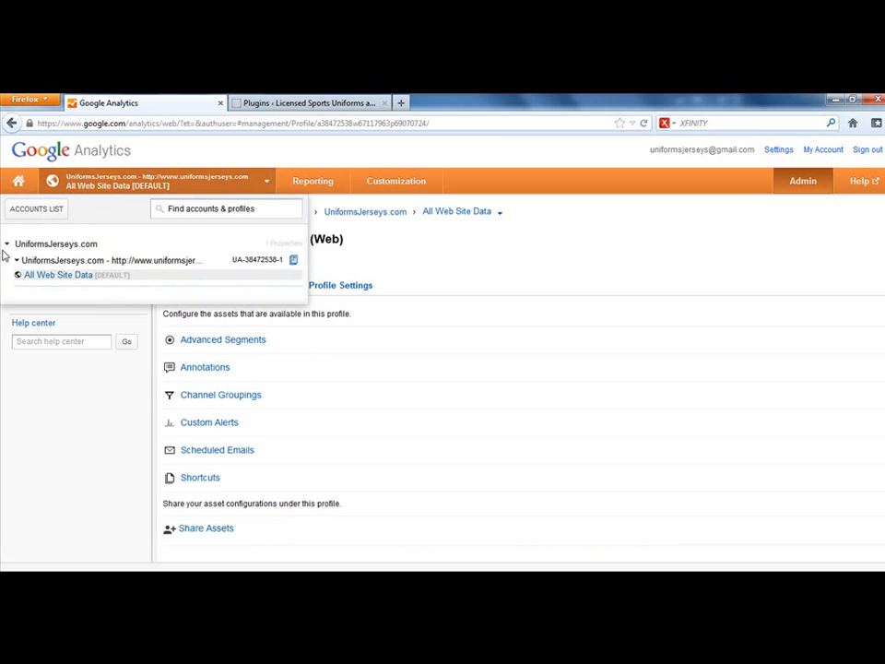
click(54, 275)
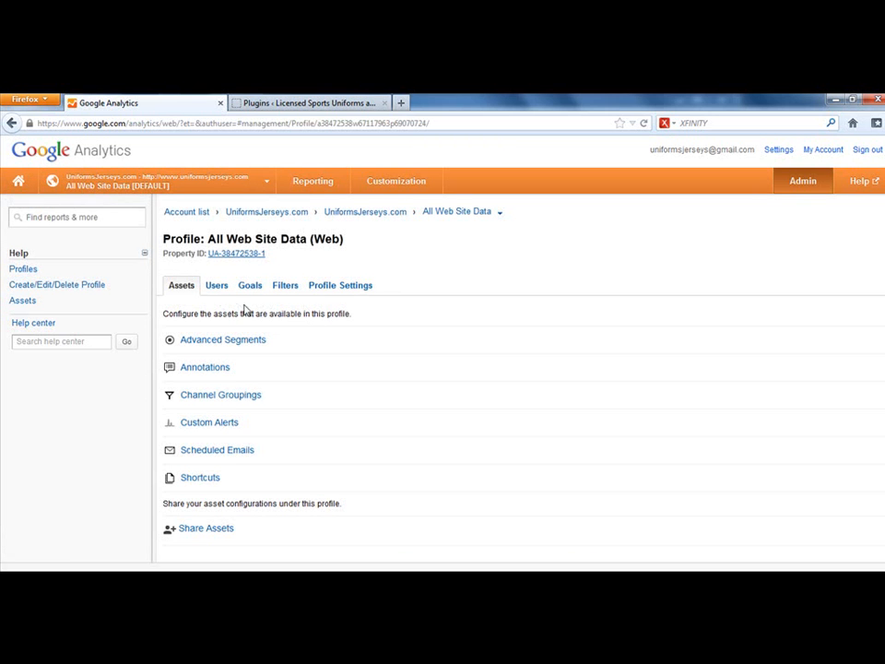